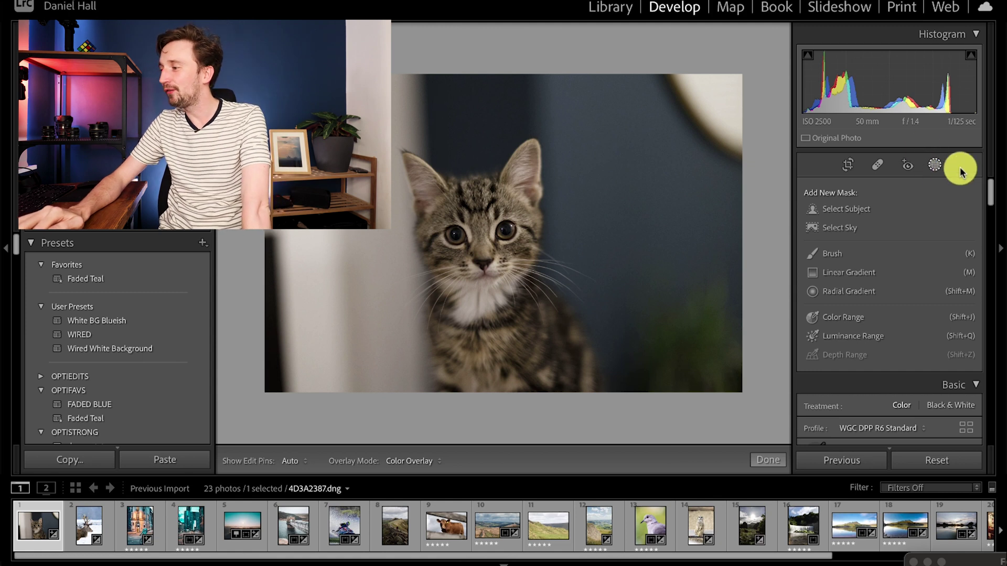
Step: Create Mask 1 on the kitten photo using Select Subject
{"action": "left_click", "coordinate": [936, 167]}
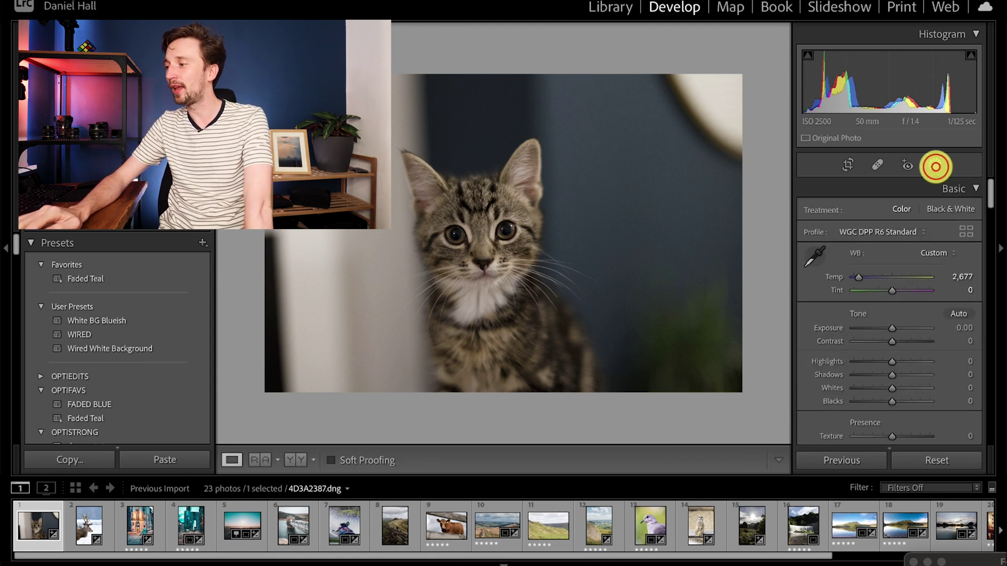
{"action": "left_click", "coordinate": [935, 168]}
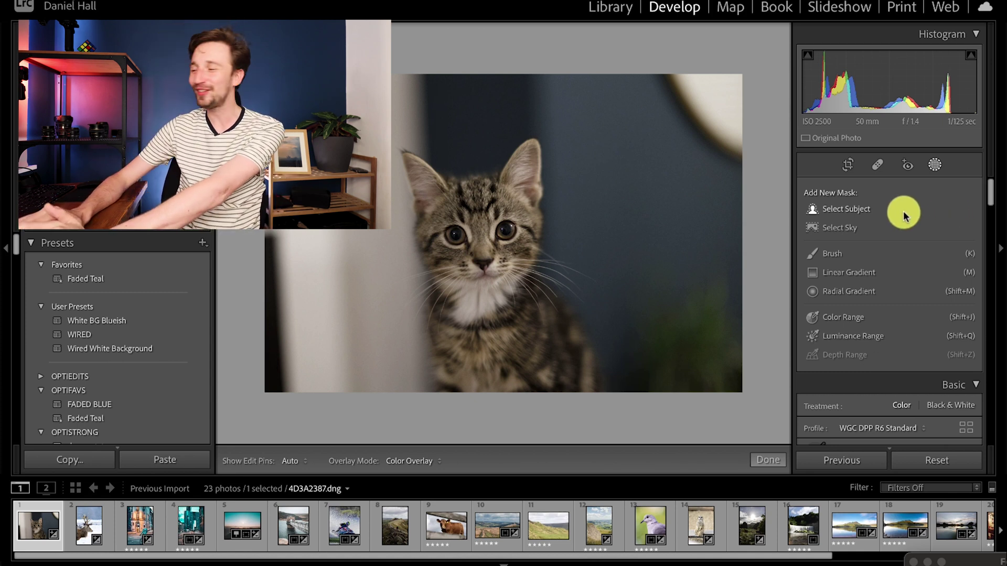
{"action": "left_click", "coordinate": [858, 214]}
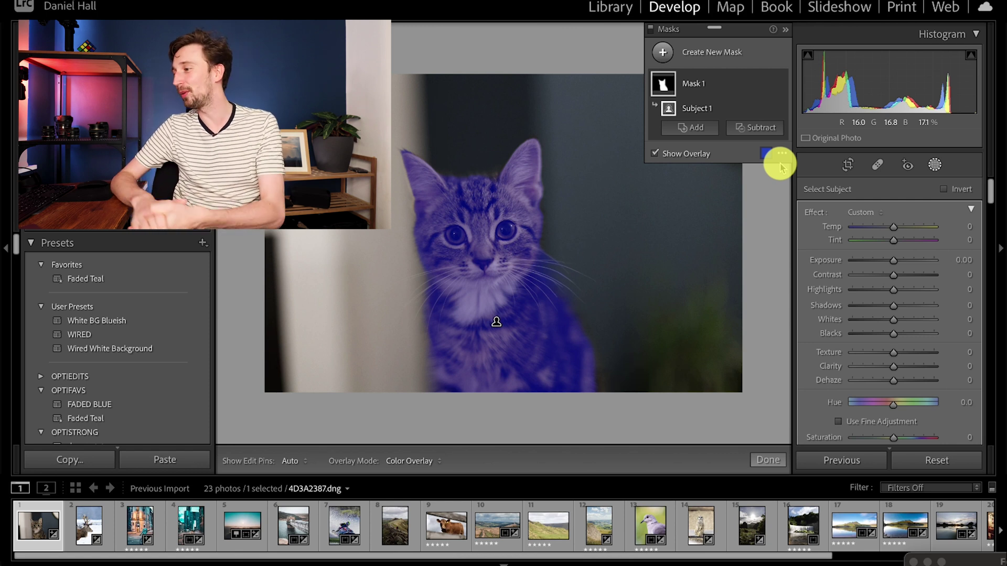
Step: Zoom into the kitten and pan the close-up to inspect Mask 1's coverage
{"action": "left_click", "coordinate": [412, 272]}
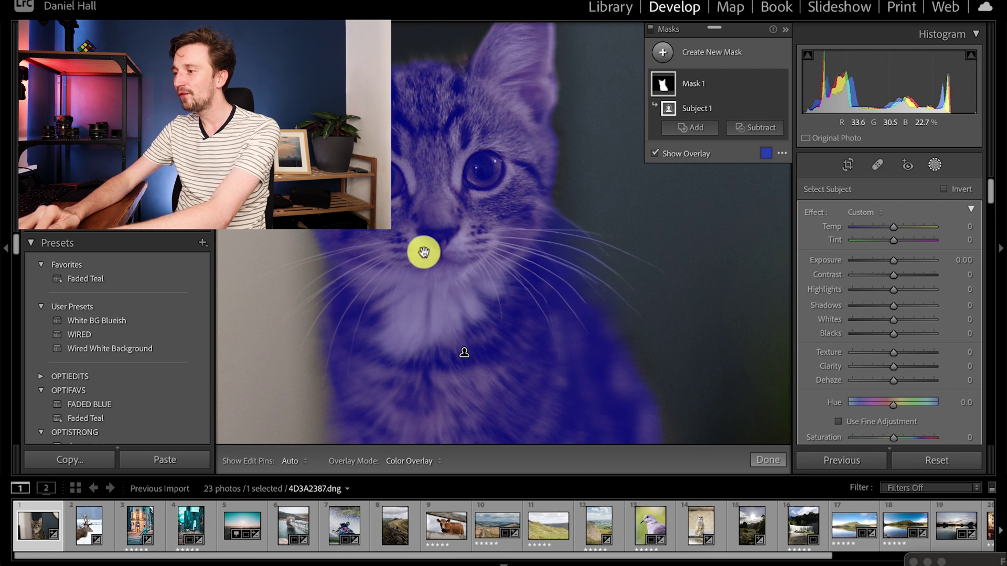
{"action": "left_click_drag", "start_coordinate": [424, 252], "coordinate": [467, 338]}
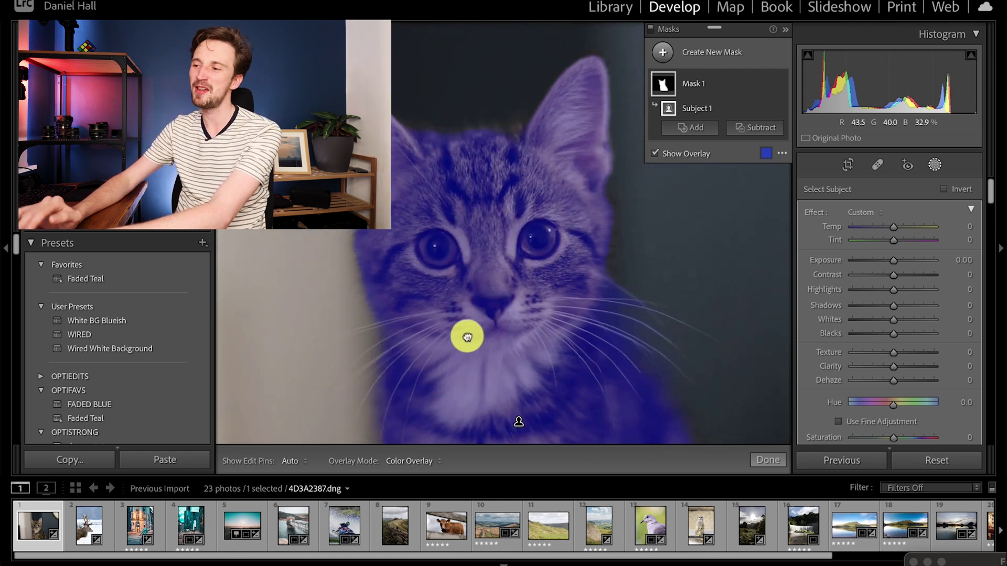
{"action": "left_click_drag", "start_coordinate": [573, 285], "coordinate": [540, 285]}
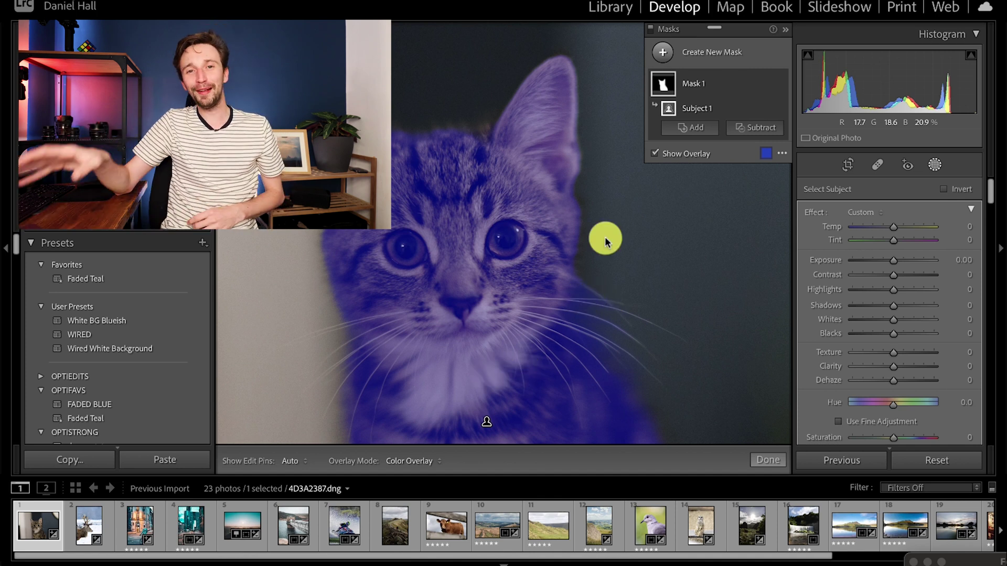
Step: Hide the overlay, inspect the kitten from chest to face close up, and show the overlay again
{"action": "key", "text": "o"}
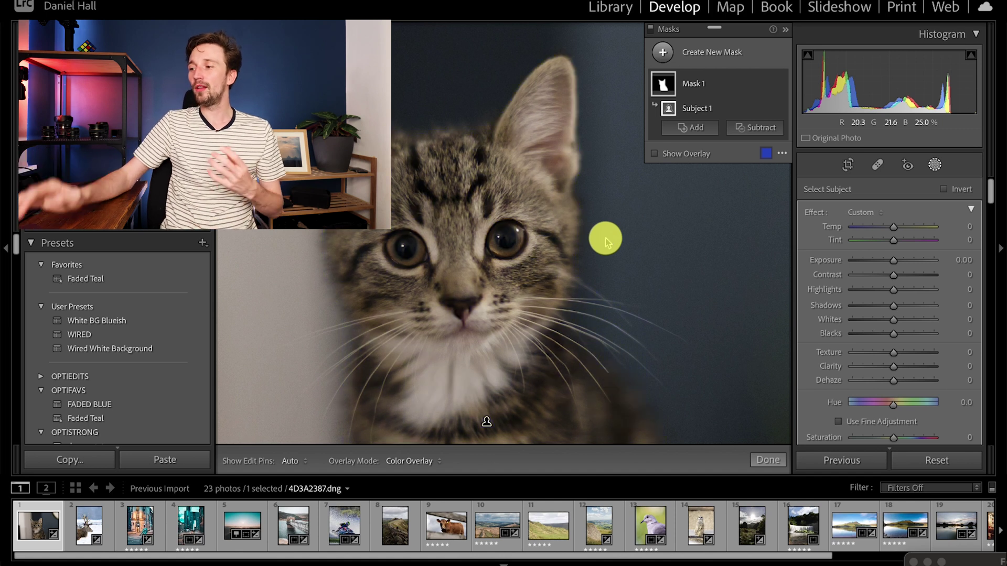
{"action": "left_click", "coordinate": [557, 298]}
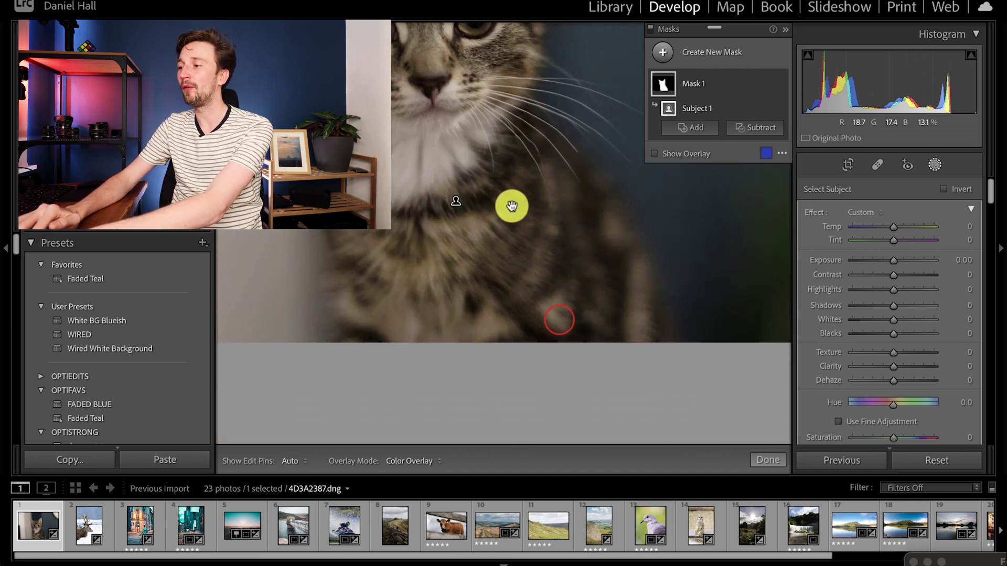
{"action": "left_click", "coordinate": [478, 210]}
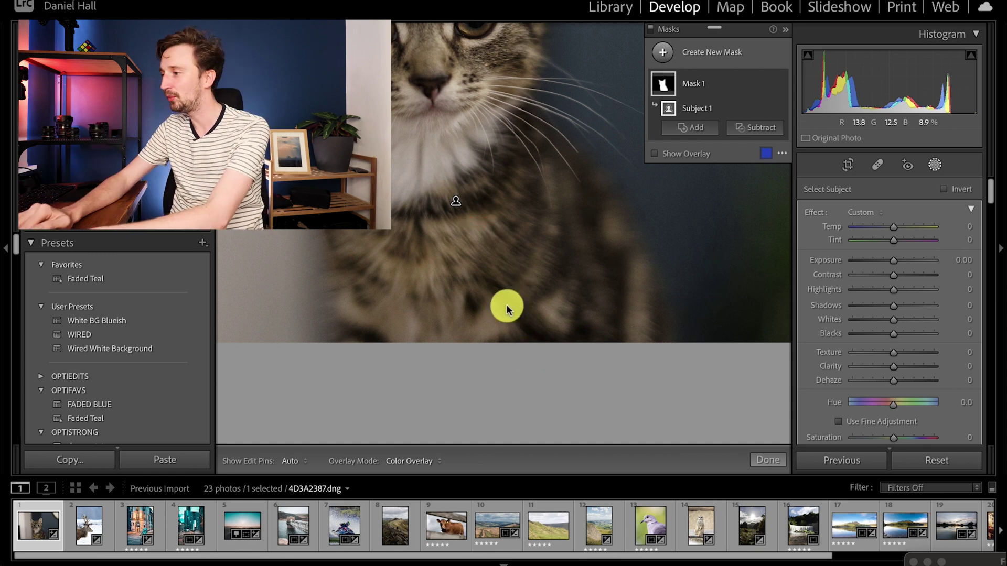
{"action": "left_click_drag", "start_coordinate": [495, 171], "coordinate": [490, 366]}
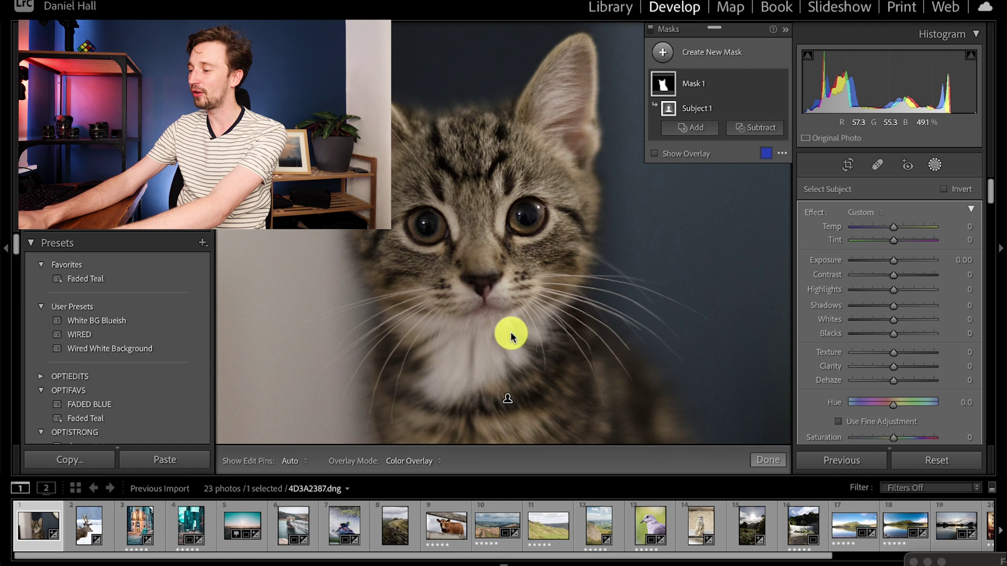
{"action": "key", "text": "o"}
{"action": "key", "text": "o"}
{"action": "key", "text": "o"}
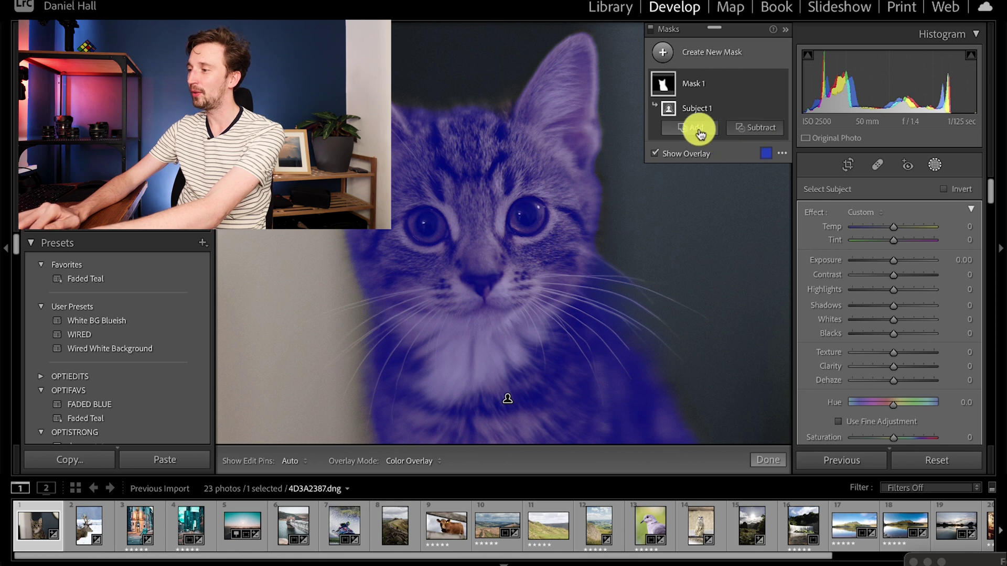
Step: Add a size-10 Brush component to Mask 1 and paint over the kitten's face
{"action": "left_click", "coordinate": [699, 130]}
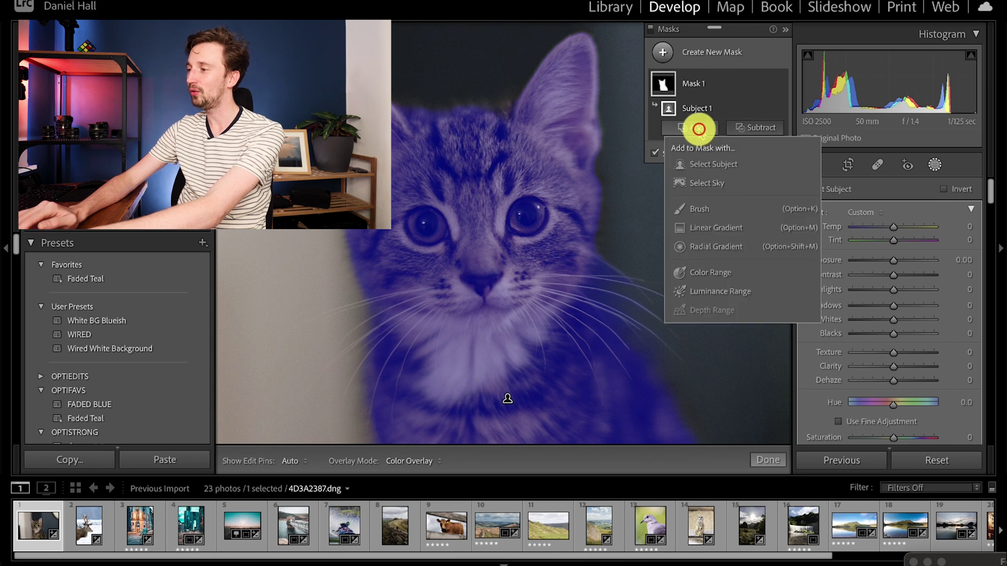
{"action": "left_click", "coordinate": [711, 214]}
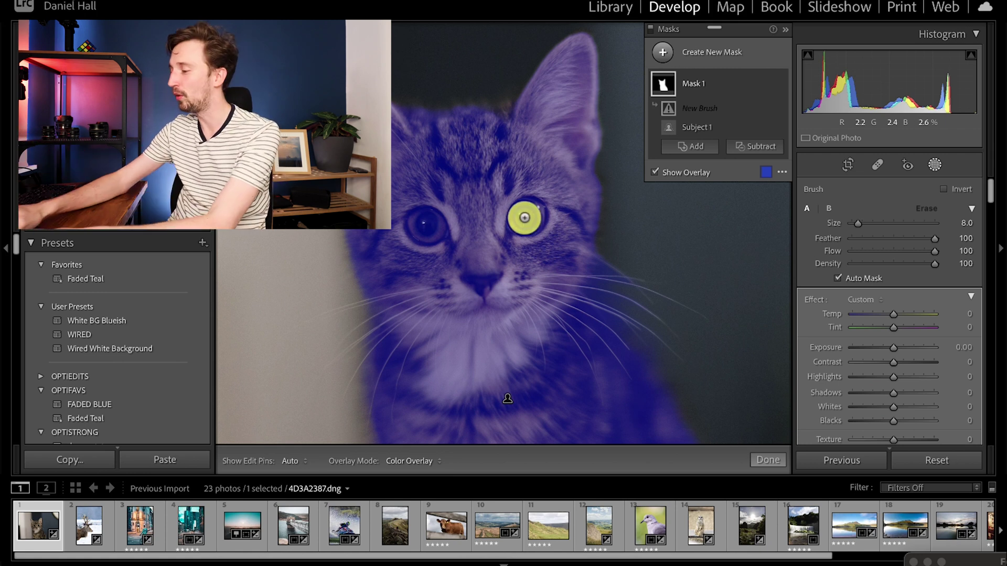
{"action": "key", "text": "ctrl+equal"}
{"action": "left_click_drag", "start_coordinate": [506, 151], "coordinate": [506, 279]}
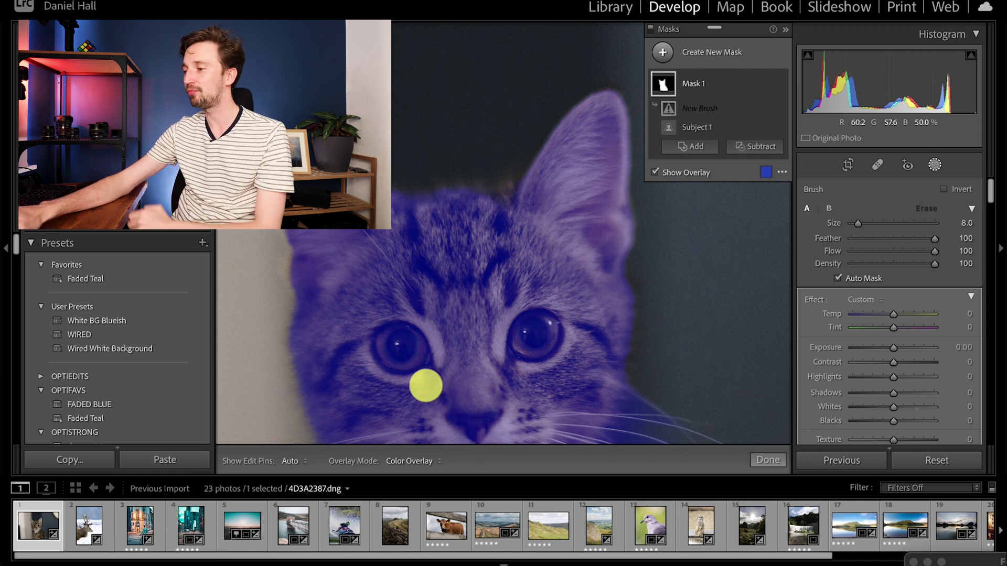
{"action": "scroll", "coordinate": [426, 386], "scroll_direction": "up", "scroll_amount": 4}
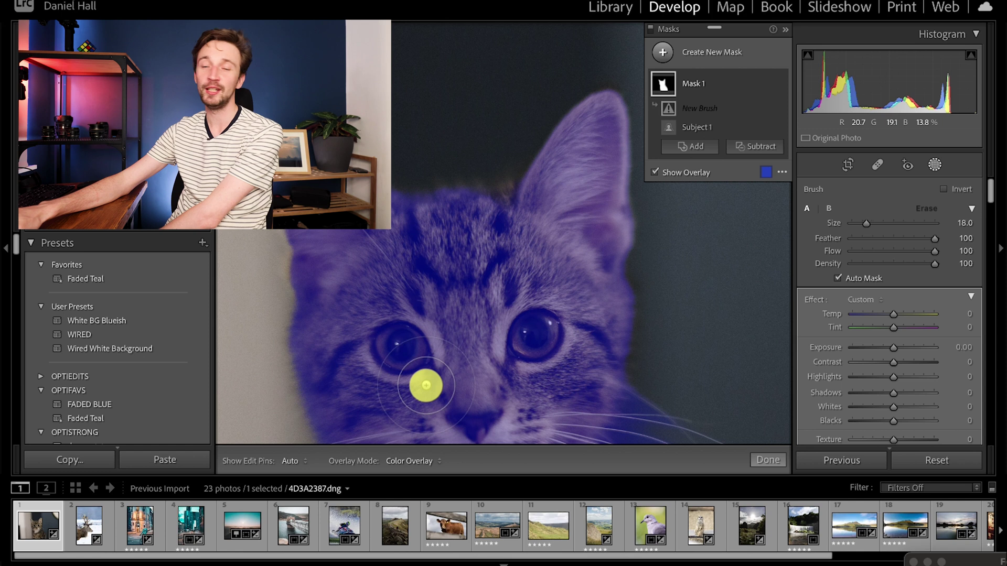
{"action": "scroll", "coordinate": [426, 385], "scroll_direction": "down", "scroll_amount": 6}
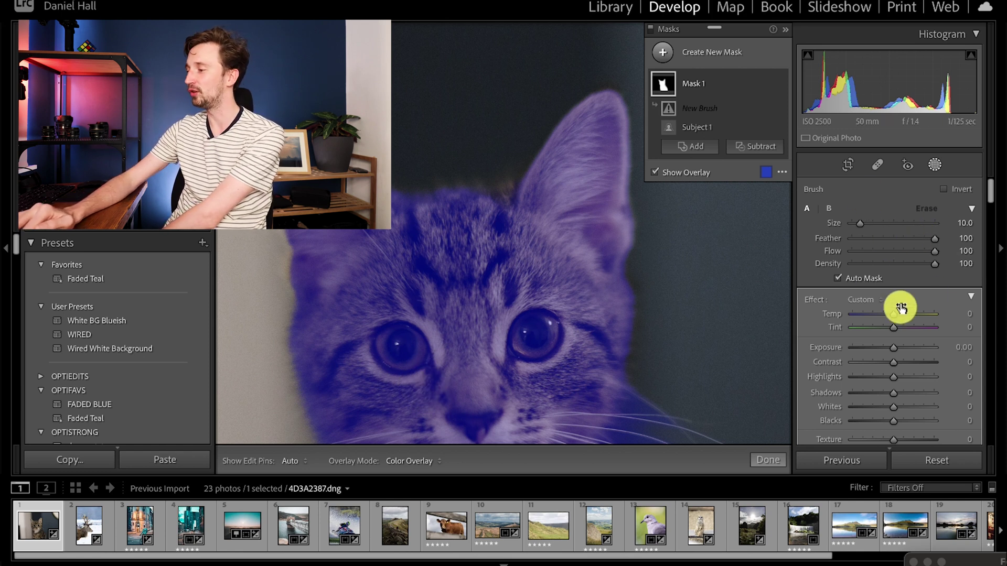
{"action": "key", "text": "h"}
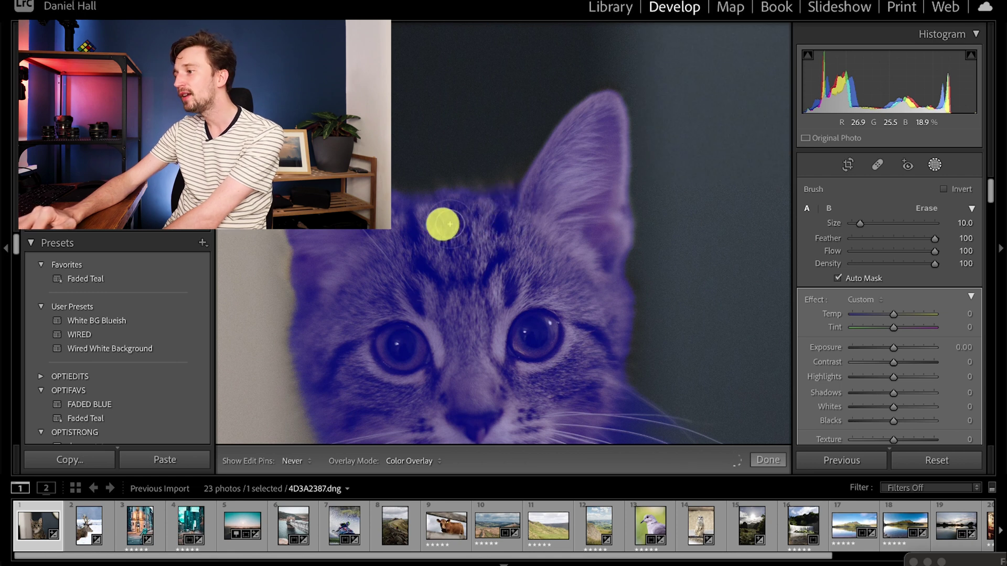
{"action": "key", "text": "h"}
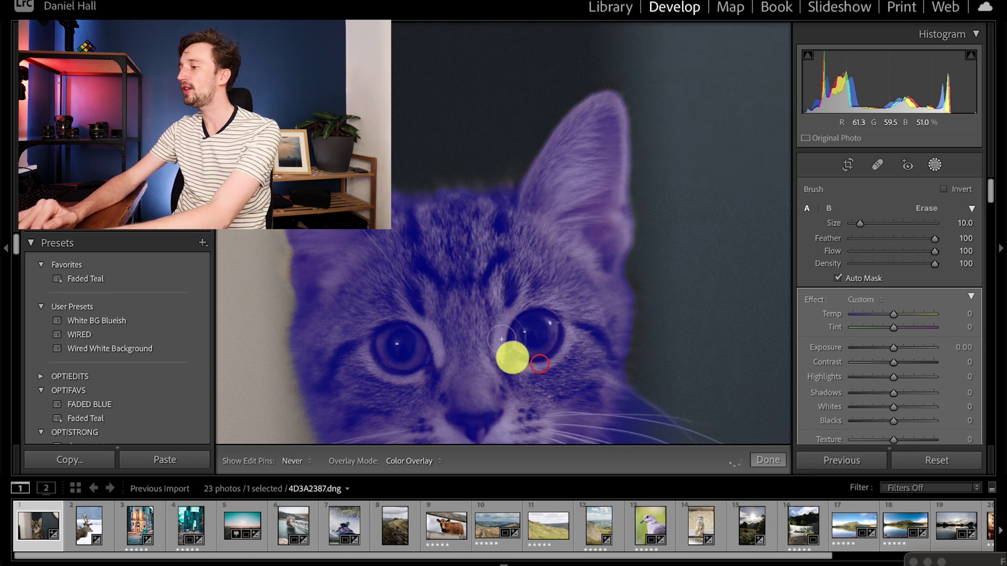
{"action": "left_click_drag", "start_coordinate": [512, 353], "coordinate": [394, 202]}
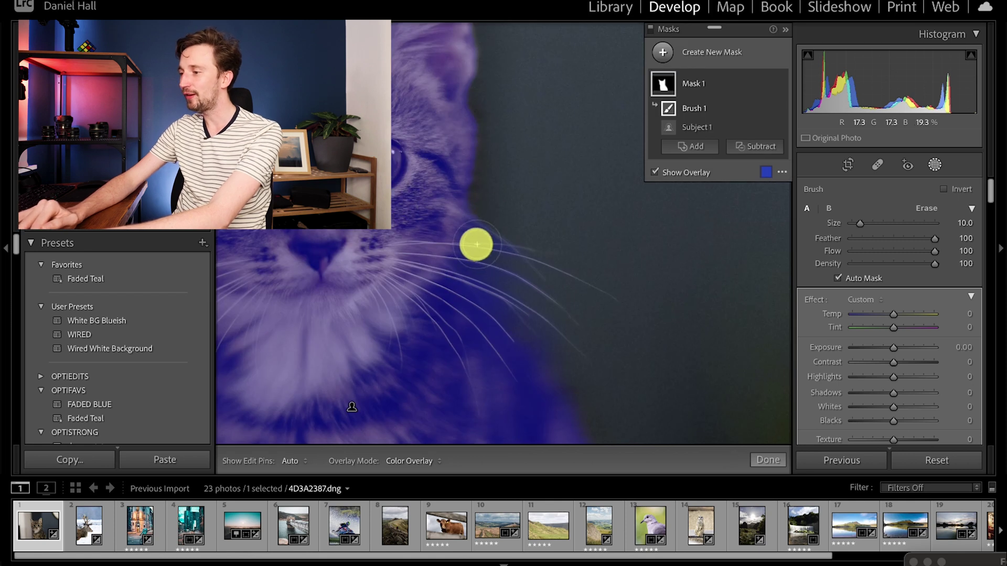
Step: Subtract the sampled dark background from Mask 1 with Color Range, Refine 68
{"action": "left_click", "coordinate": [757, 153]}
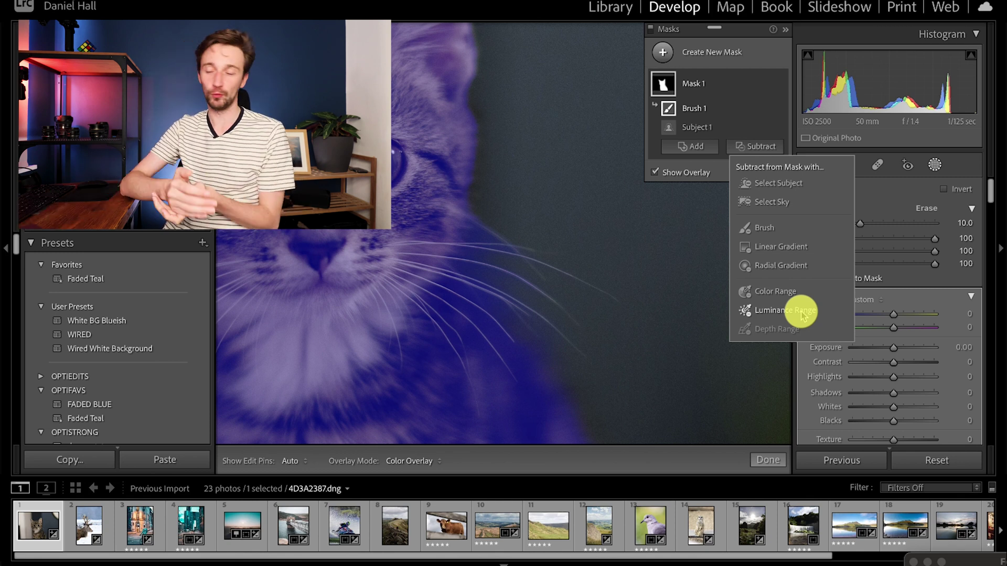
{"action": "left_click", "coordinate": [782, 291]}
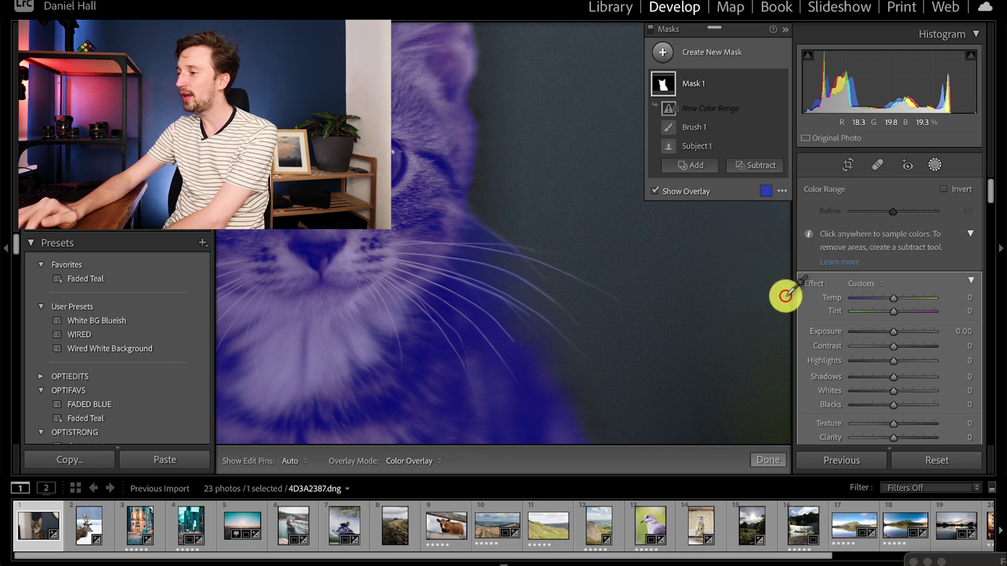
{"action": "left_click", "coordinate": [512, 217]}
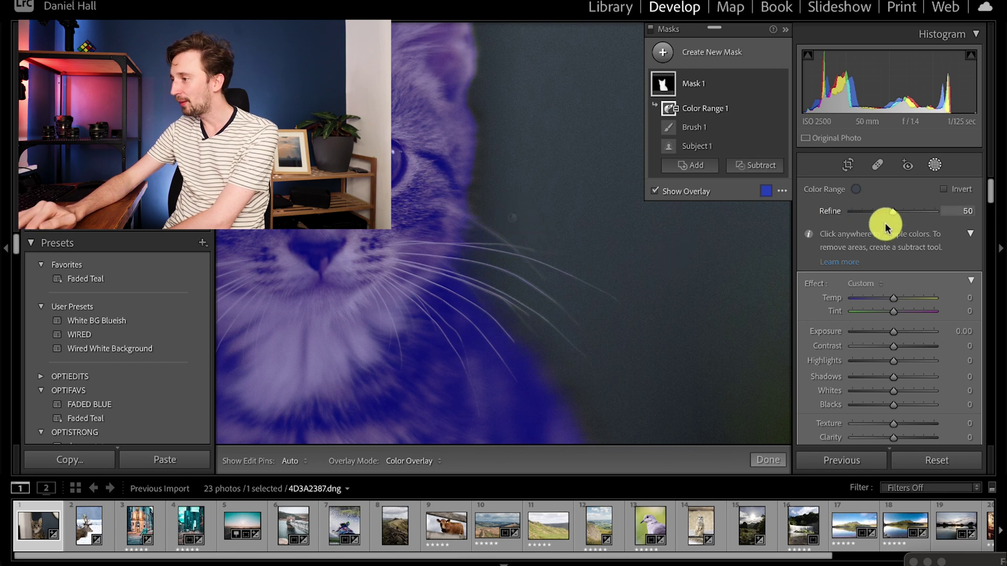
{"action": "left_click_drag", "start_coordinate": [893, 214], "coordinate": [914, 227]}
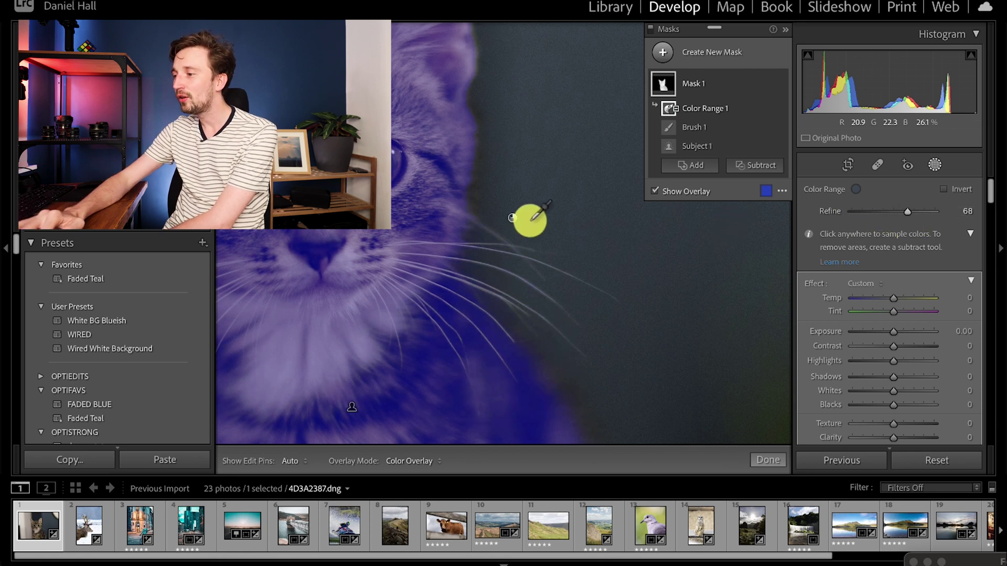
{"action": "left_click", "coordinate": [485, 237]}
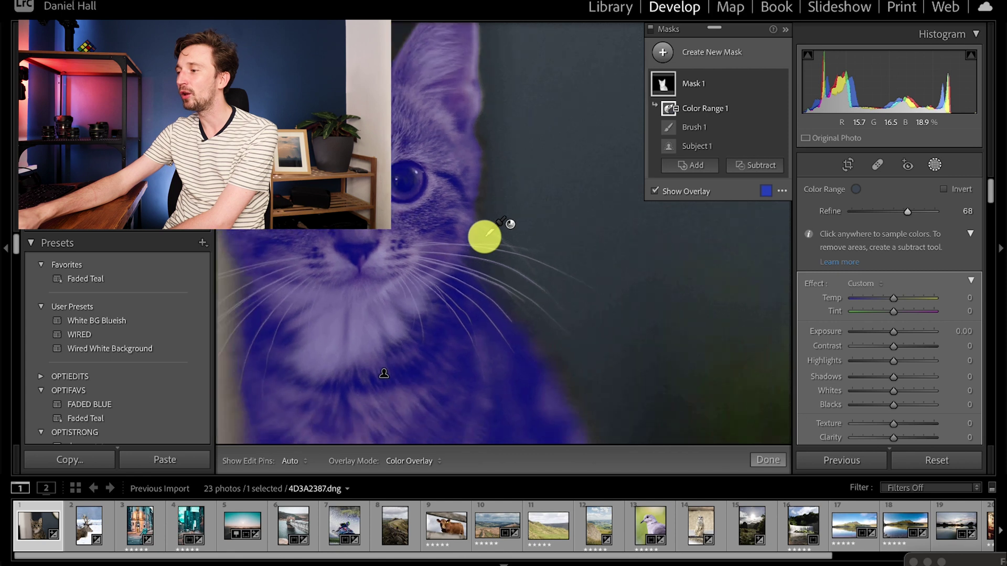
Step: Give the kitten's Mask 1 Exposure 0.49 and Contrast 12
{"action": "key", "text": "k"}
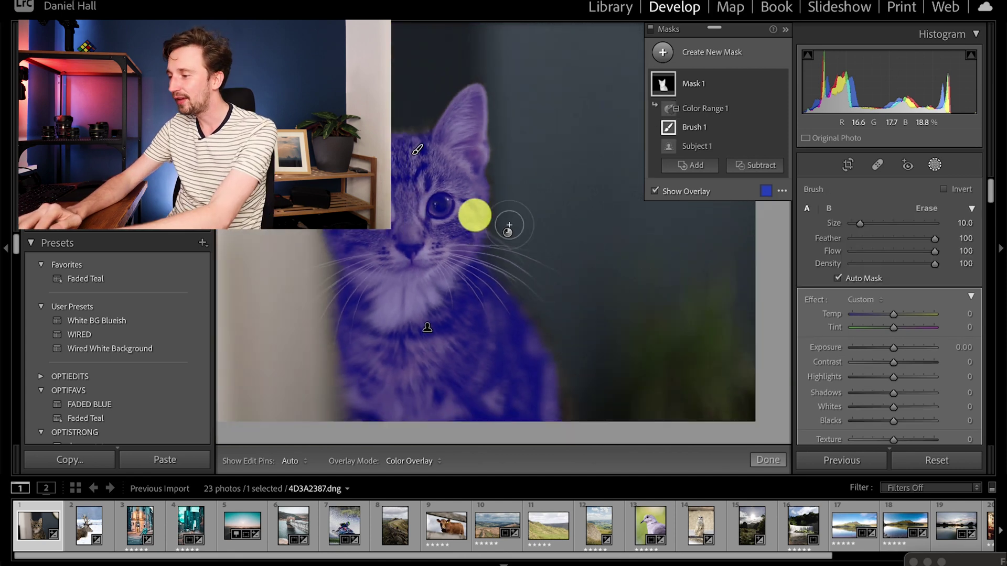
{"action": "key", "text": "h"}
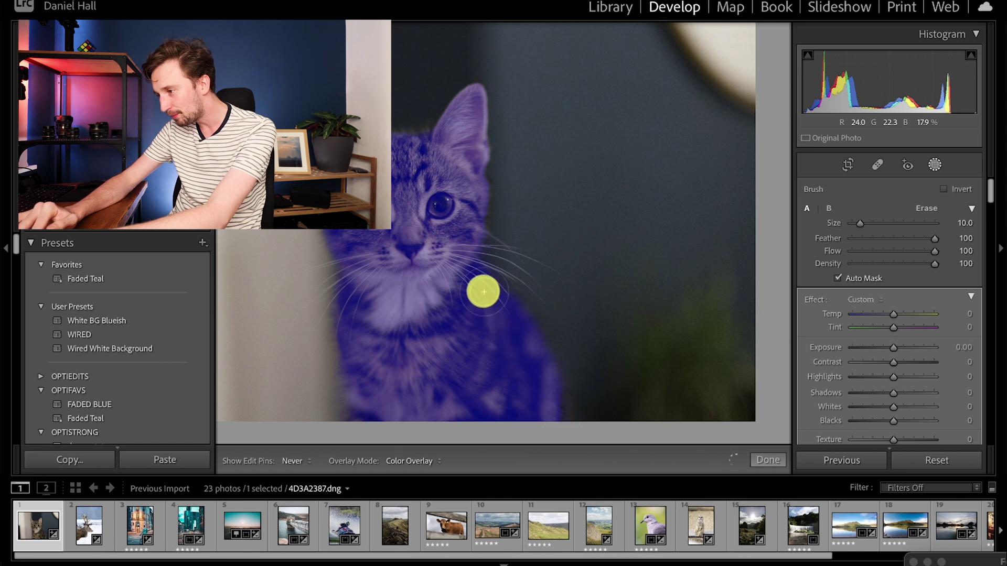
{"action": "key", "text": "h"}
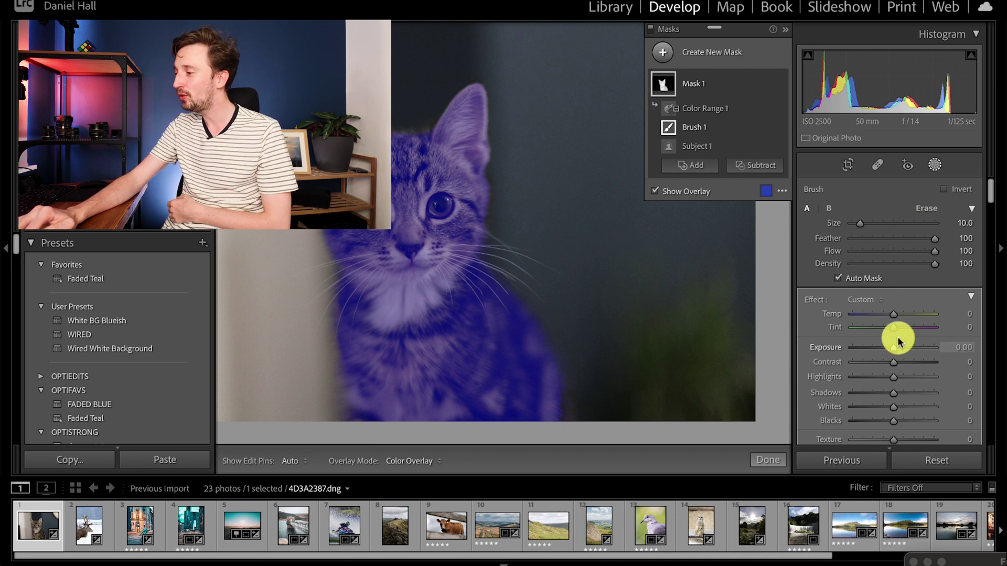
{"action": "left_click_drag", "start_coordinate": [893, 348], "coordinate": [897, 352]}
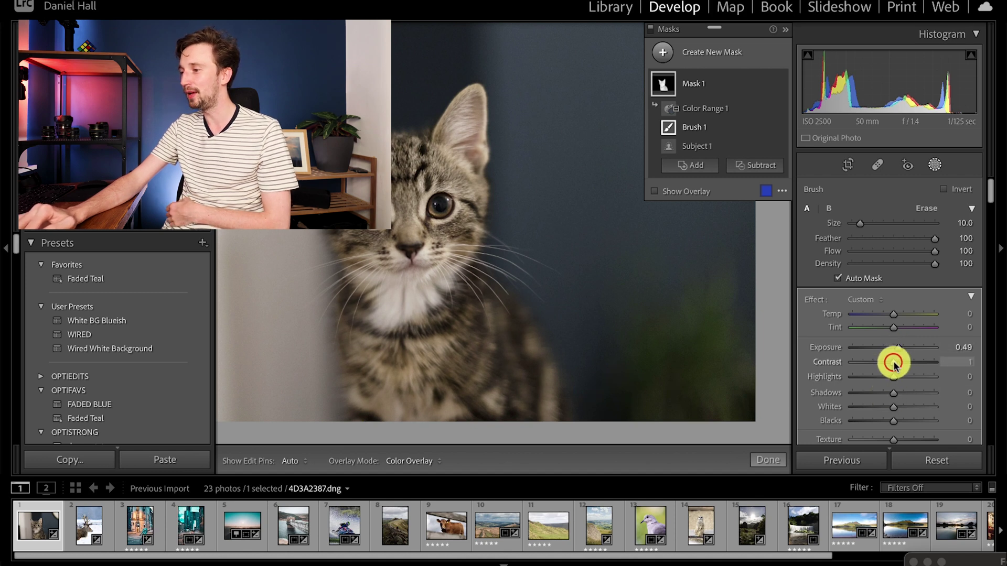
{"action": "left_click_drag", "start_coordinate": [895, 366], "coordinate": [899, 366]}
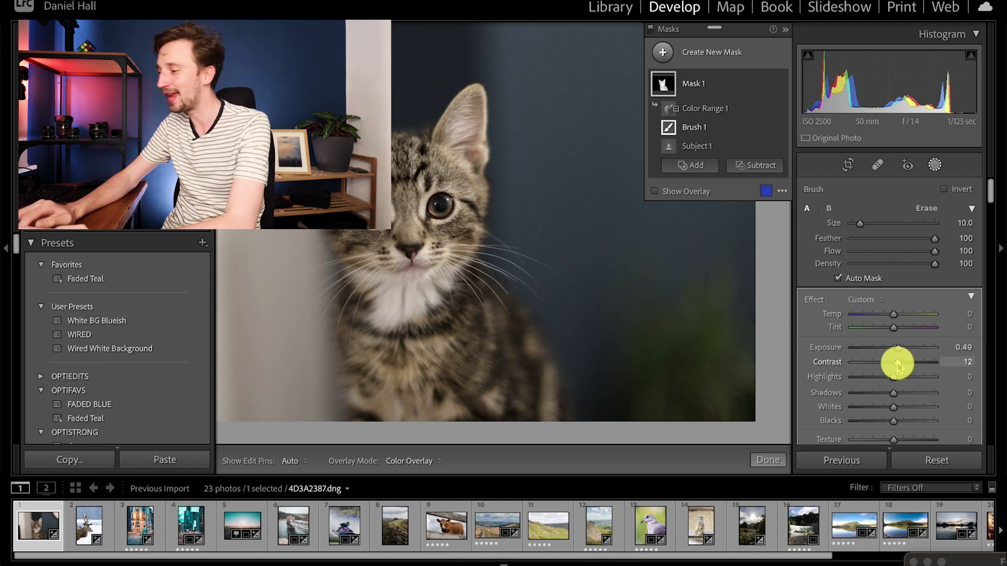
Step: Open the dove photo and create Mask 3 selecting the dove via Select Subject
{"action": "left_click", "coordinate": [654, 524]}
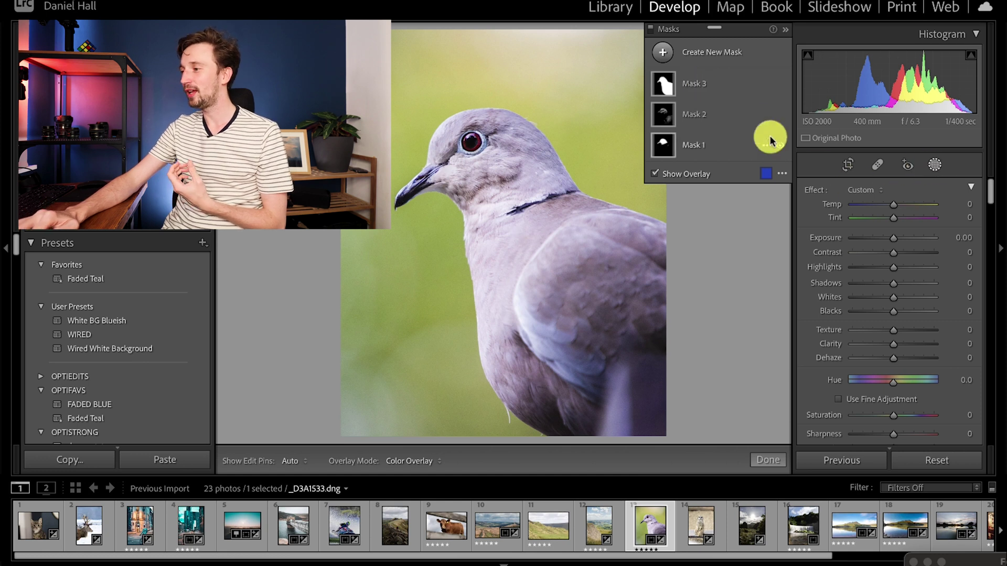
{"action": "left_click", "coordinate": [716, 53]}
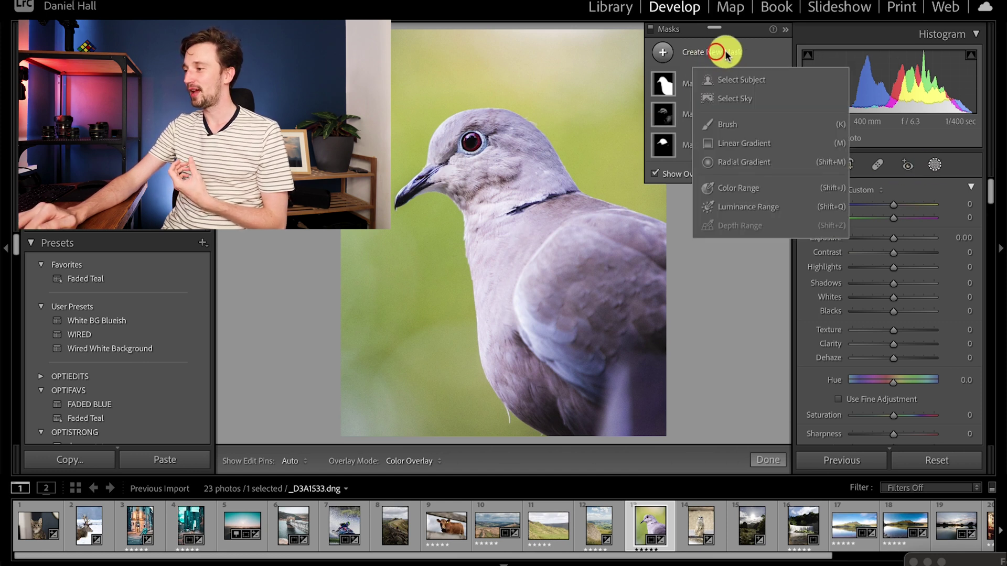
{"action": "left_click", "coordinate": [770, 84]}
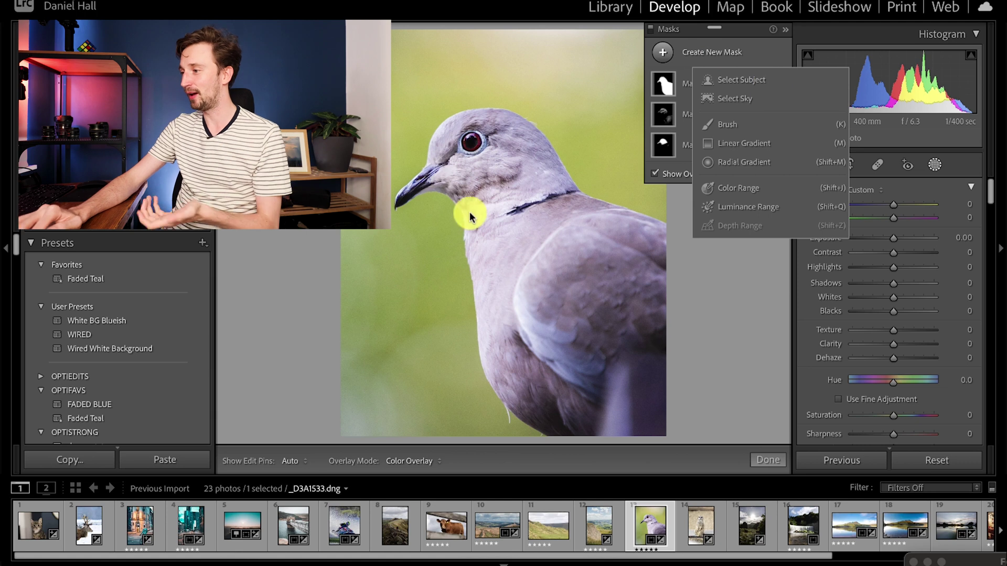
{"action": "left_click", "coordinate": [659, 89]}
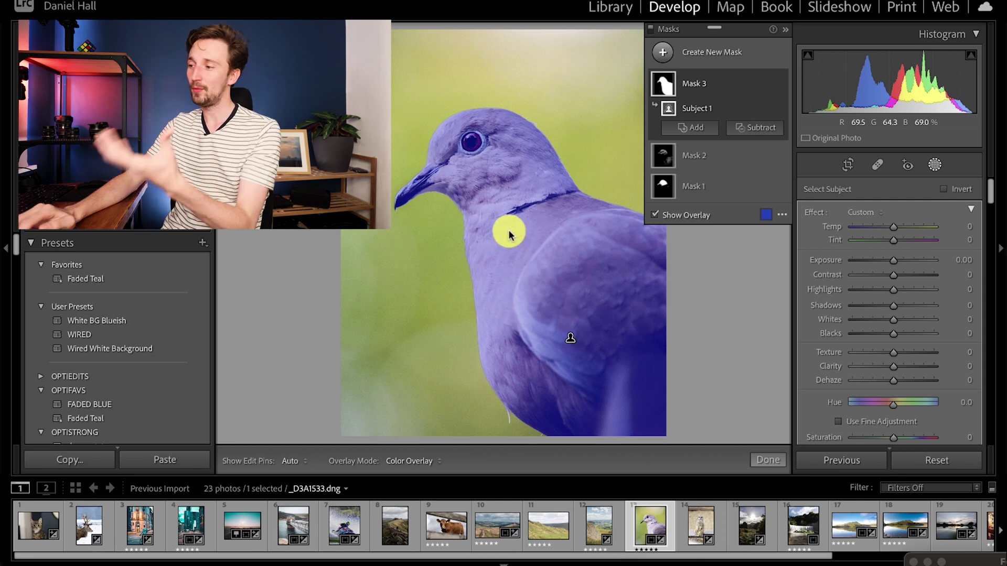
Step: Change the mask overlay colour to blue-violet
{"action": "left_click", "coordinate": [765, 222]}
{"action": "mouse_move", "coordinate": [591, 209]}
{"action": "left_mouse_down"}
{"action": "mouse_move", "coordinate": [611, 225]}
{"action": "mouse_move", "coordinate": [420, 231]}
{"action": "mouse_move", "coordinate": [392, 219]}
{"action": "left_mouse_up"}
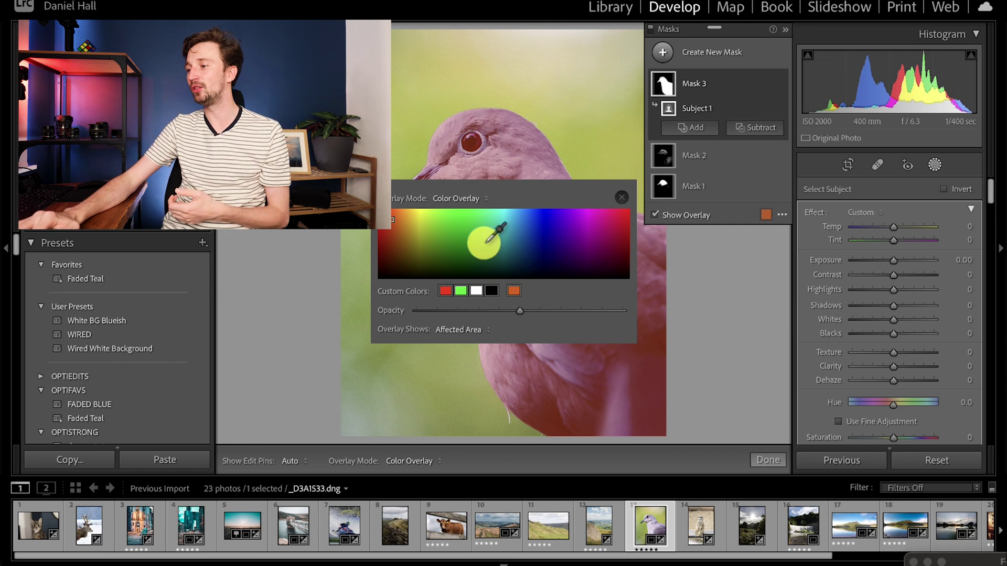
{"action": "left_click", "coordinate": [461, 237]}
{"action": "left_click", "coordinate": [553, 247]}
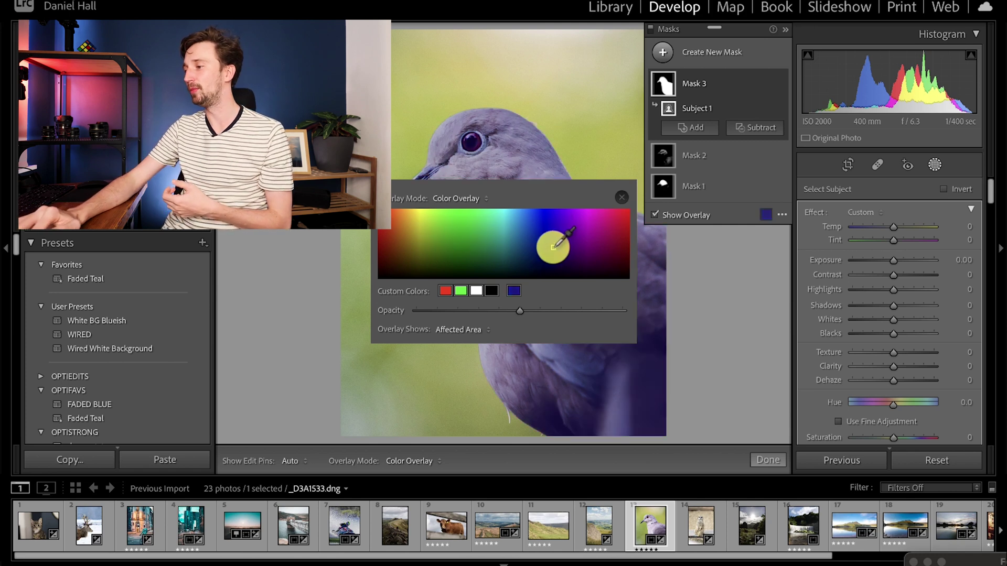
{"action": "left_click", "coordinate": [622, 198]}
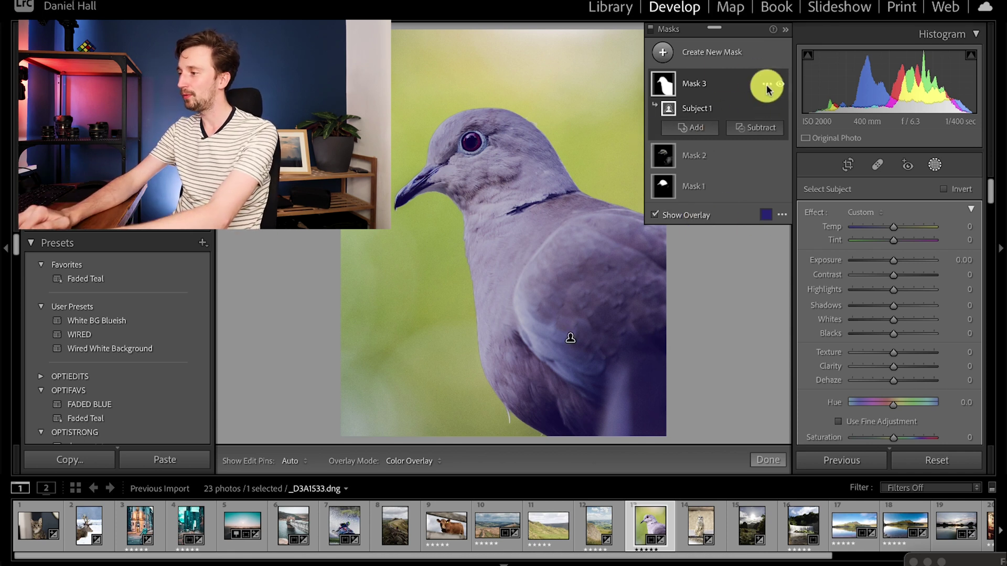
Step: Rename Mask 3 to Dove
{"action": "left_click", "coordinate": [766, 85]}
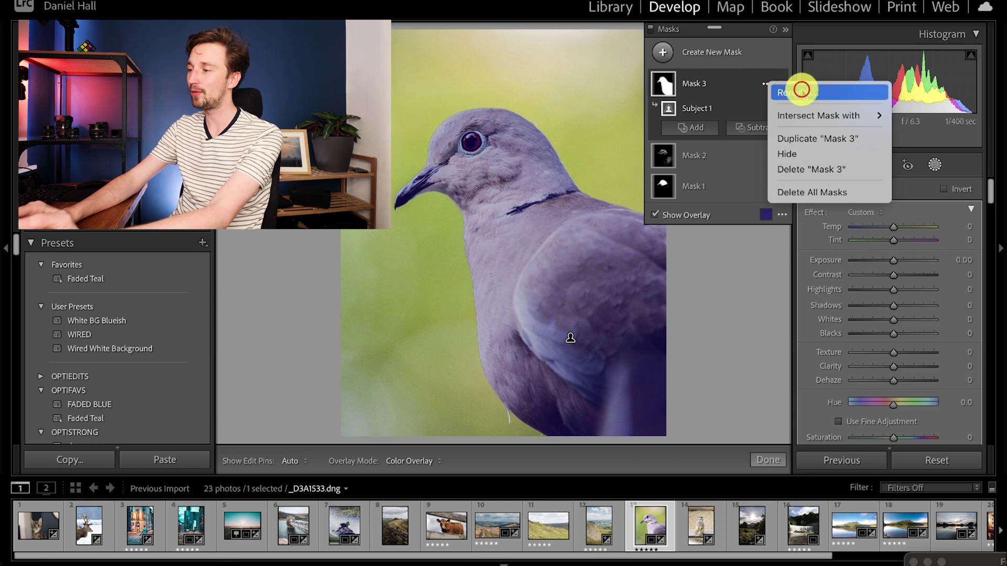
{"action": "left_click", "coordinate": [801, 90]}
{"action": "type", "text": "Dove"}
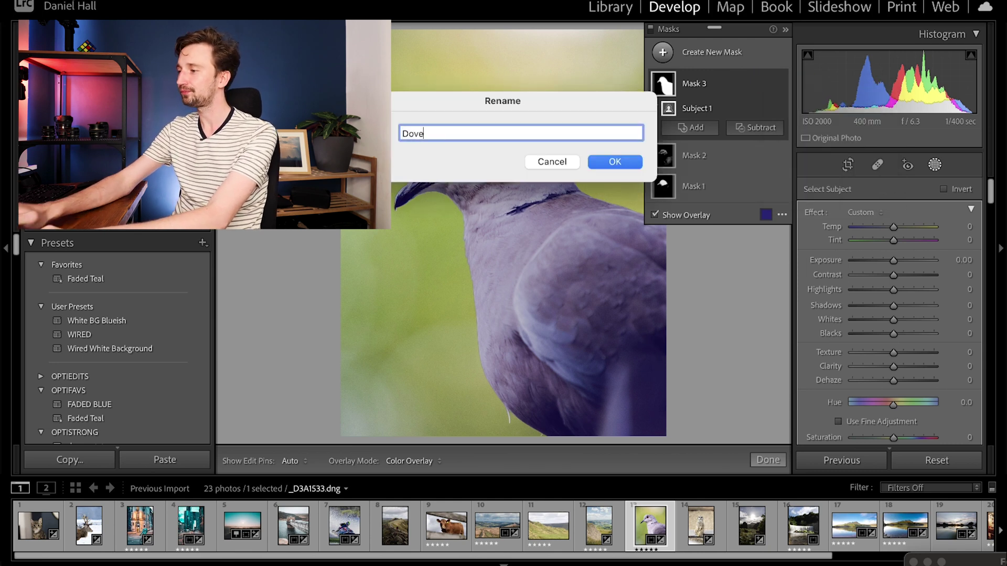
{"action": "key", "text": "Return"}
Step: Duplicate Dove, name the copy BG, and invert its Subject 1 to cover the background
{"action": "left_click", "coordinate": [761, 90]}
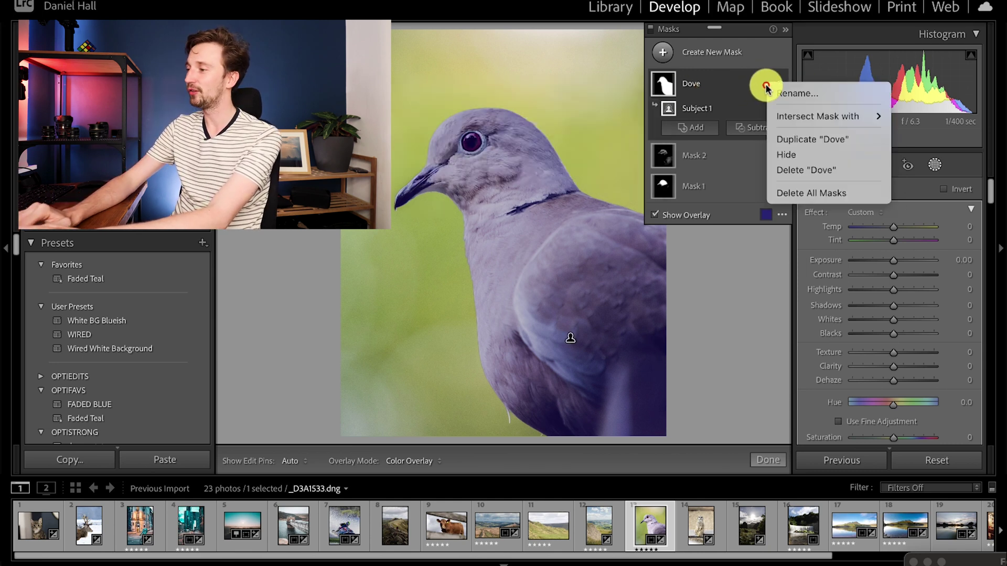
{"action": "left_click", "coordinate": [807, 141]}
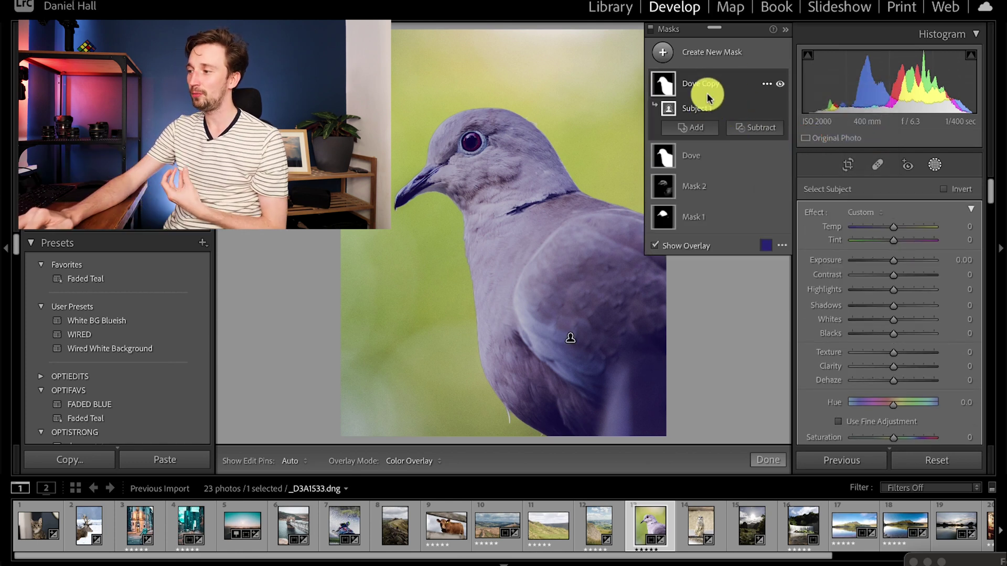
{"action": "left_click", "coordinate": [766, 86]}
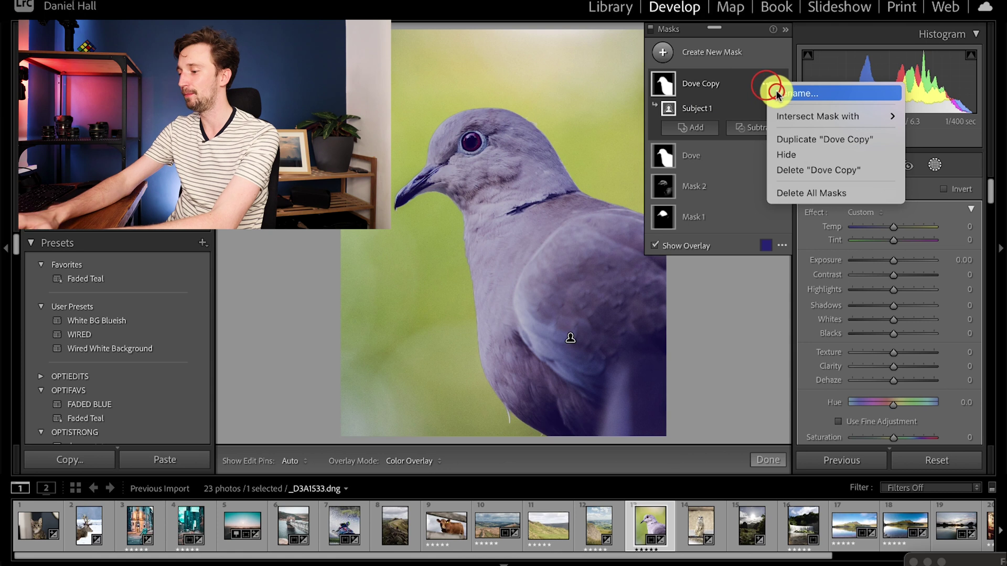
{"action": "left_click", "coordinate": [775, 92]}
{"action": "type", "text": "BG"}
{"action": "key", "text": "Return"}
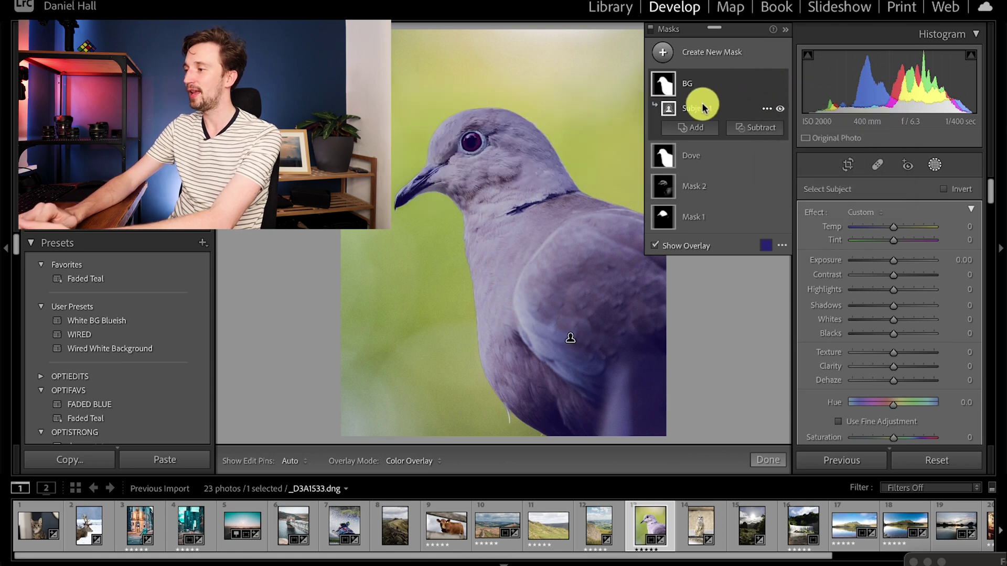
{"action": "left_click", "coordinate": [768, 107]}
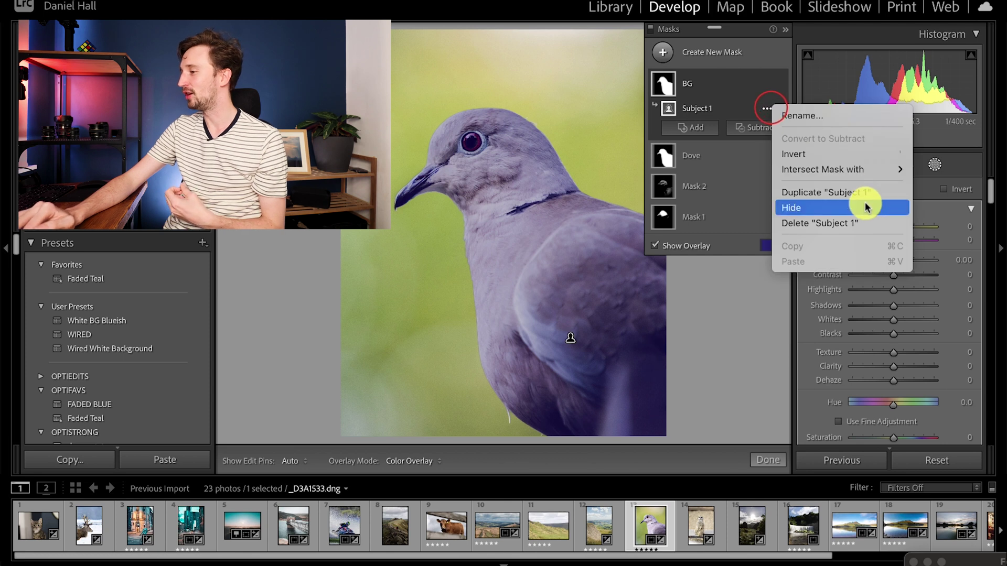
{"action": "left_click", "coordinate": [859, 155]}
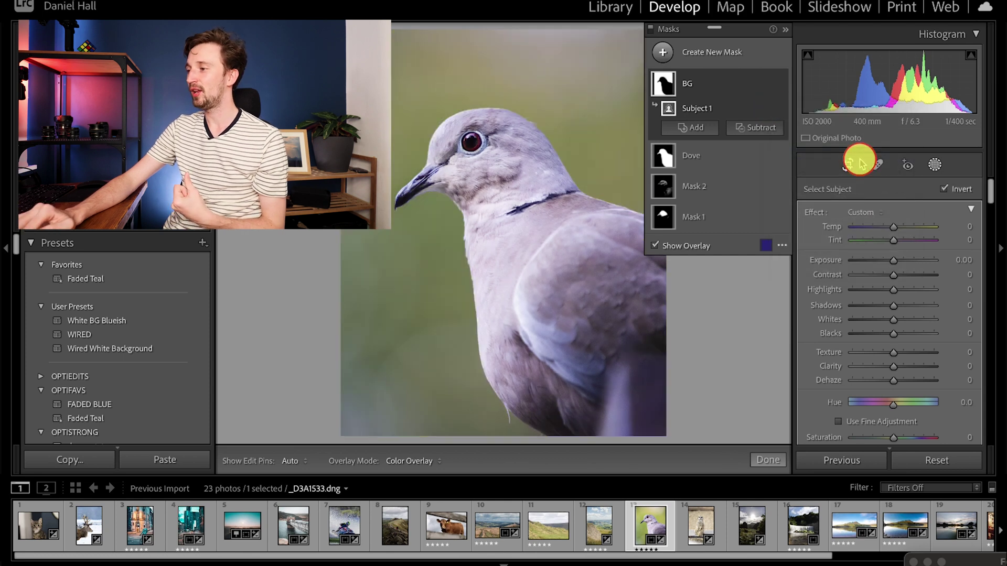
Step: Set Dove exposure to -0.13 and BG to Exposure -0.20, Tint -35, Texture -26
{"action": "left_click", "coordinate": [696, 151]}
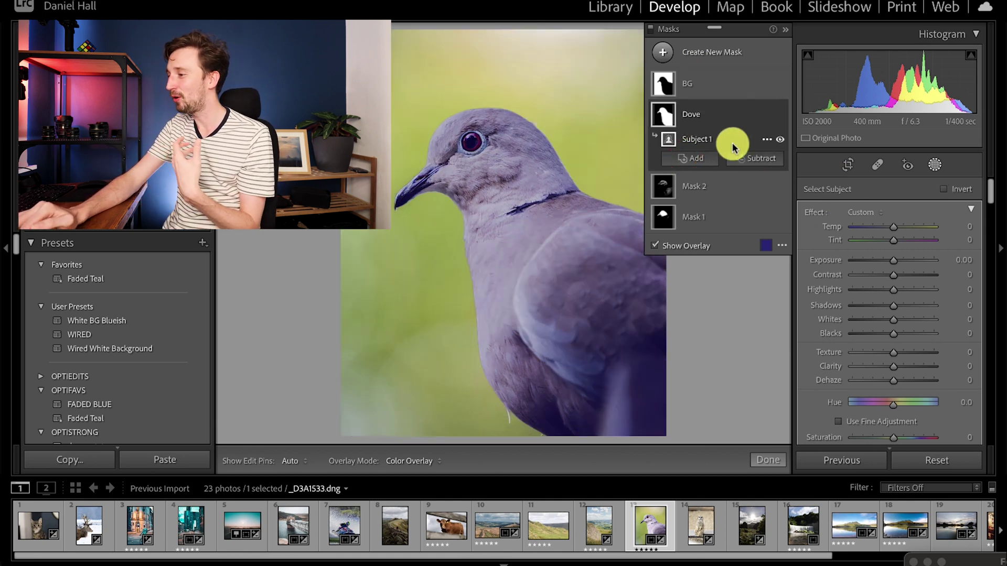
{"action": "left_click_drag", "start_coordinate": [892, 262], "coordinate": [891, 263]}
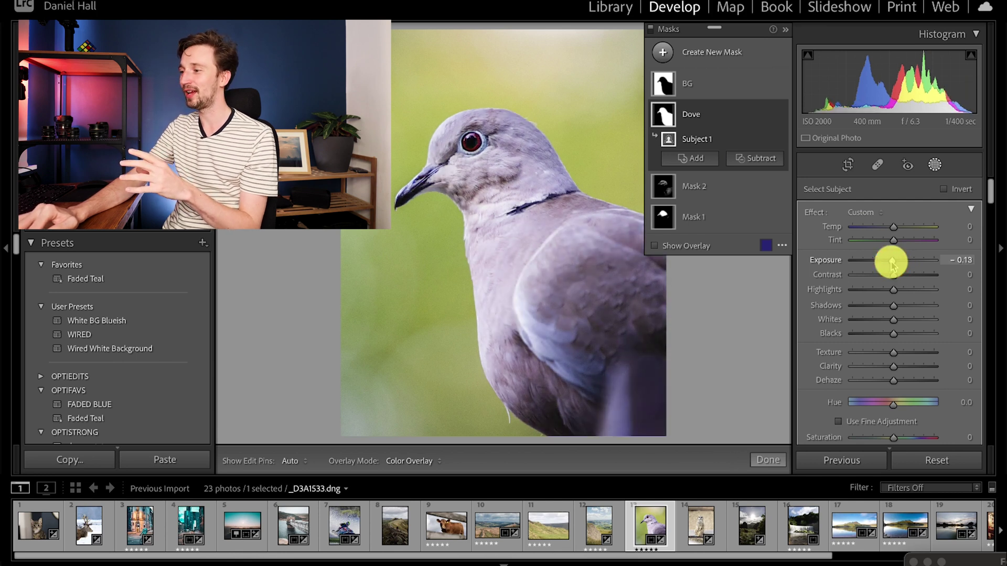
{"action": "left_click", "coordinate": [697, 85]}
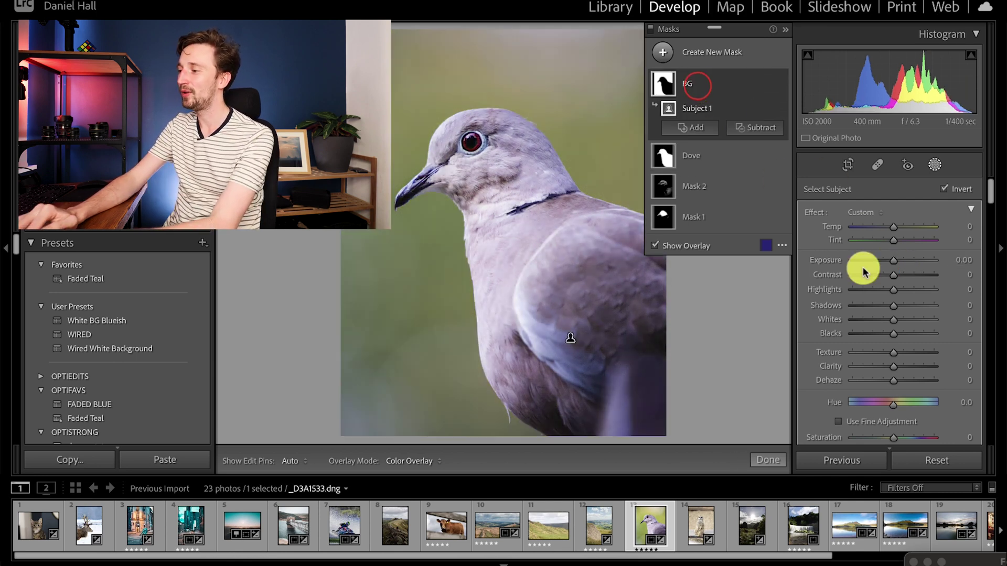
{"action": "left_click_drag", "start_coordinate": [897, 265], "coordinate": [873, 240]}
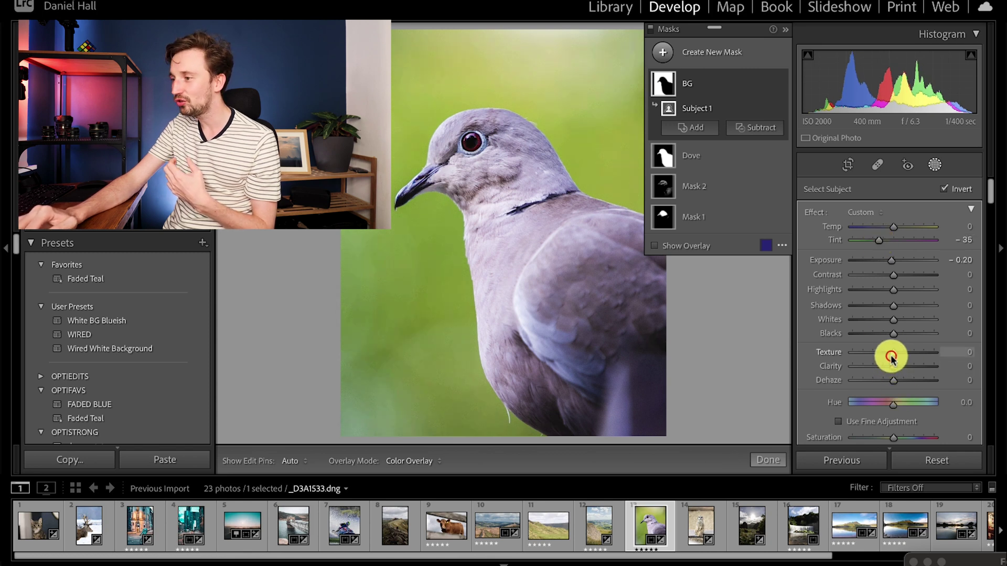
{"action": "left_click_drag", "start_coordinate": [890, 360], "coordinate": [884, 360]}
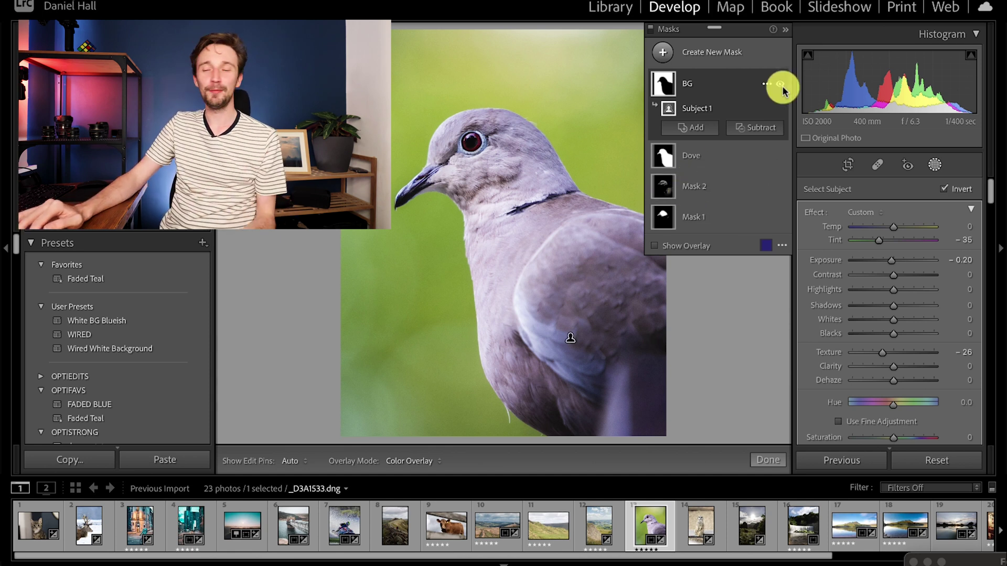
Step: Toggle the BG mask's visibility to compare its effect, and reselect the Dove mask
{"action": "left_click", "coordinate": [782, 85]}
{"action": "left_click", "coordinate": [782, 85]}
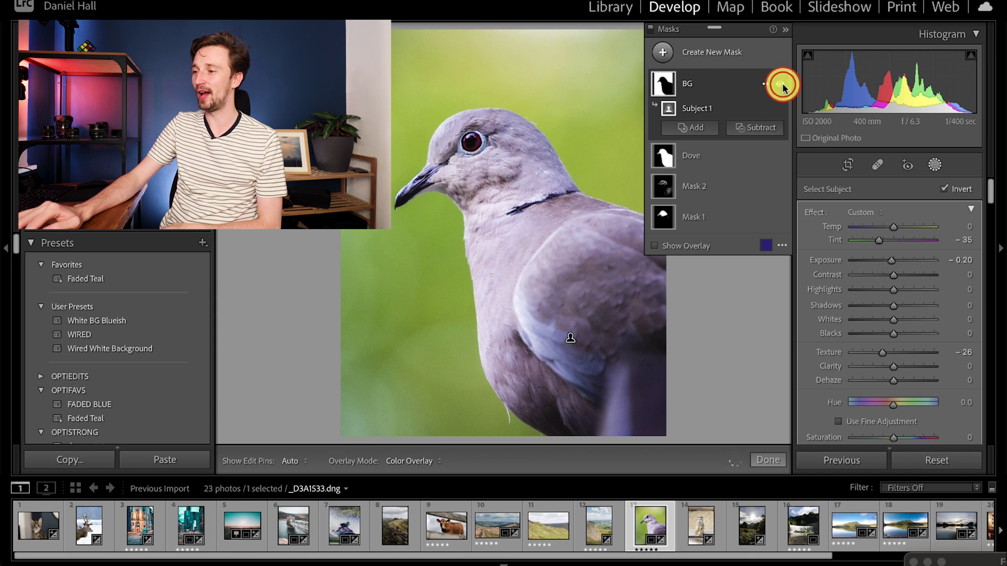
{"action": "left_click", "coordinate": [781, 85]}
{"action": "left_click", "coordinate": [776, 155]}
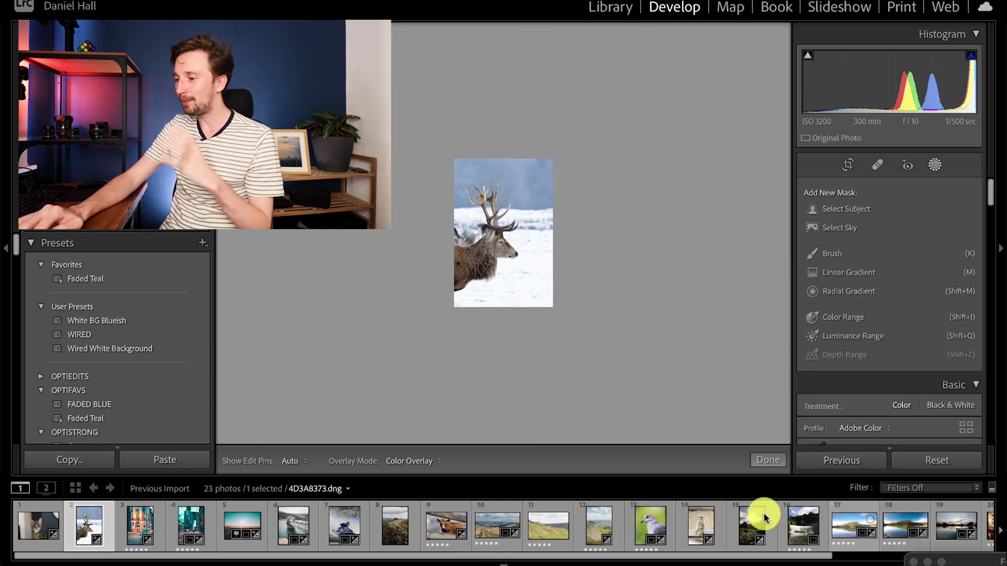
Step: Open the jet-ski photo, mask the rider with Select Subject, and brush out the front spray
{"action": "left_click", "coordinate": [332, 527]}
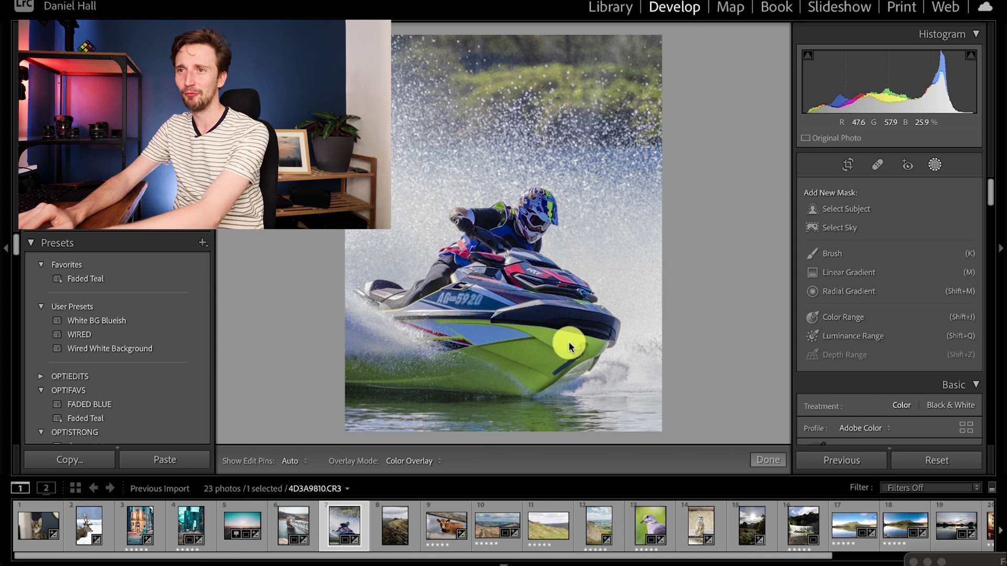
{"action": "left_click", "coordinate": [847, 209]}
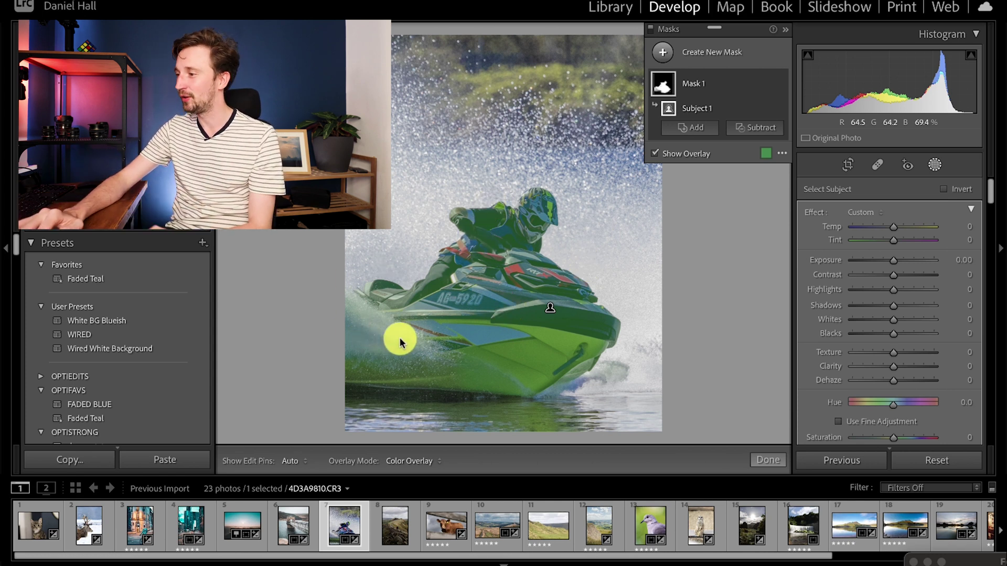
{"action": "left_click", "coordinate": [744, 128]}
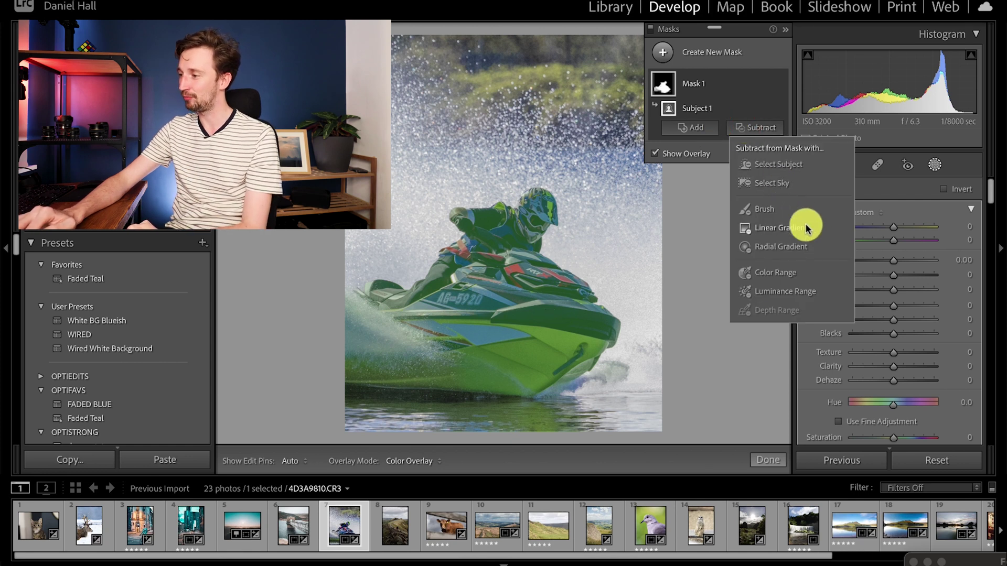
{"action": "left_click", "coordinate": [763, 210]}
{"action": "mouse_move", "coordinate": [388, 329]}
{"action": "left_mouse_down"}
{"action": "mouse_move", "coordinate": [380, 355]}
{"action": "mouse_move", "coordinate": [387, 341]}
{"action": "mouse_move", "coordinate": [355, 333]}
{"action": "mouse_move", "coordinate": [412, 344]}
{"action": "mouse_move", "coordinate": [347, 354]}
{"action": "mouse_move", "coordinate": [392, 336]}
{"action": "mouse_move", "coordinate": [334, 310]}
{"action": "mouse_move", "coordinate": [369, 330]}
{"action": "mouse_move", "coordinate": [350, 313]}
{"action": "left_mouse_up"}
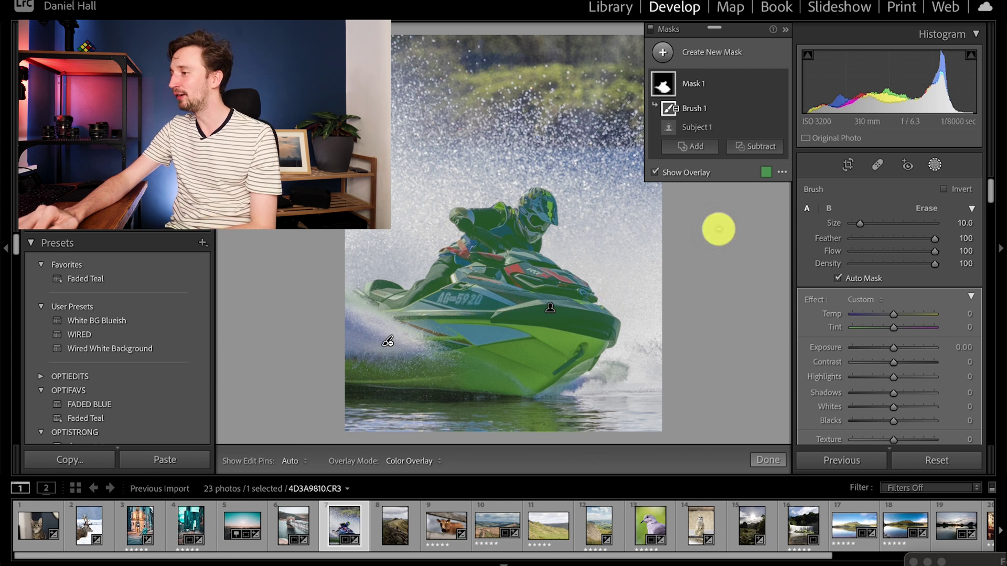
{"action": "key", "text": "o"}
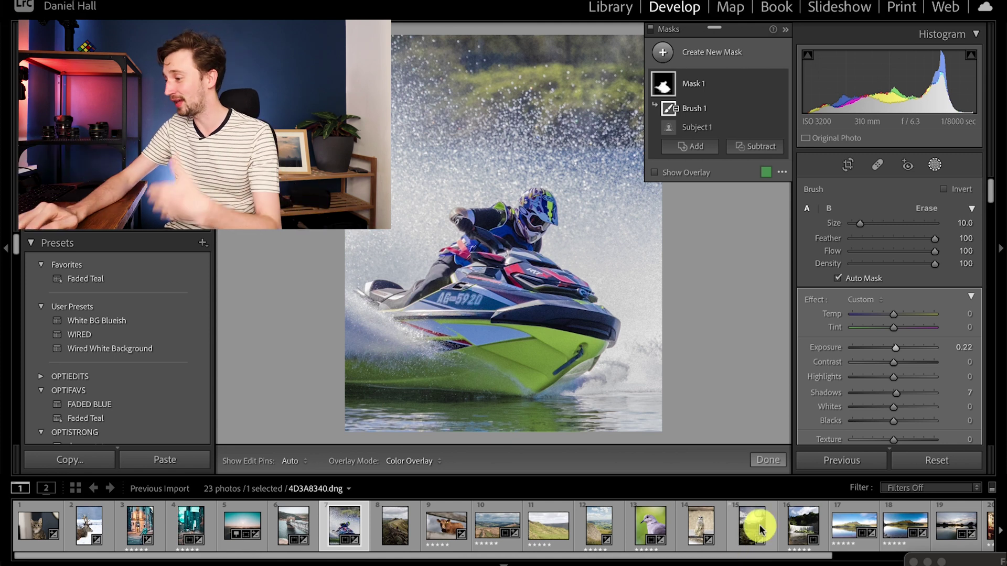
{"action": "scroll", "coordinate": [768, 530], "scroll_direction": "down", "scroll_amount": 3}
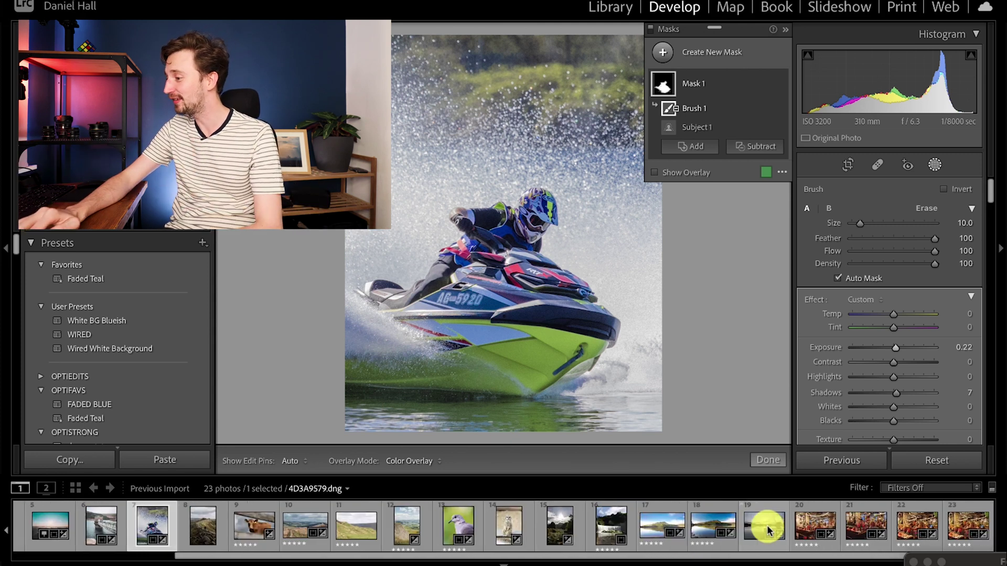
Step: On the party photo, mask the woman with Select Subject and add a Brush component to Mask 1
{"action": "left_click", "coordinate": [950, 526]}
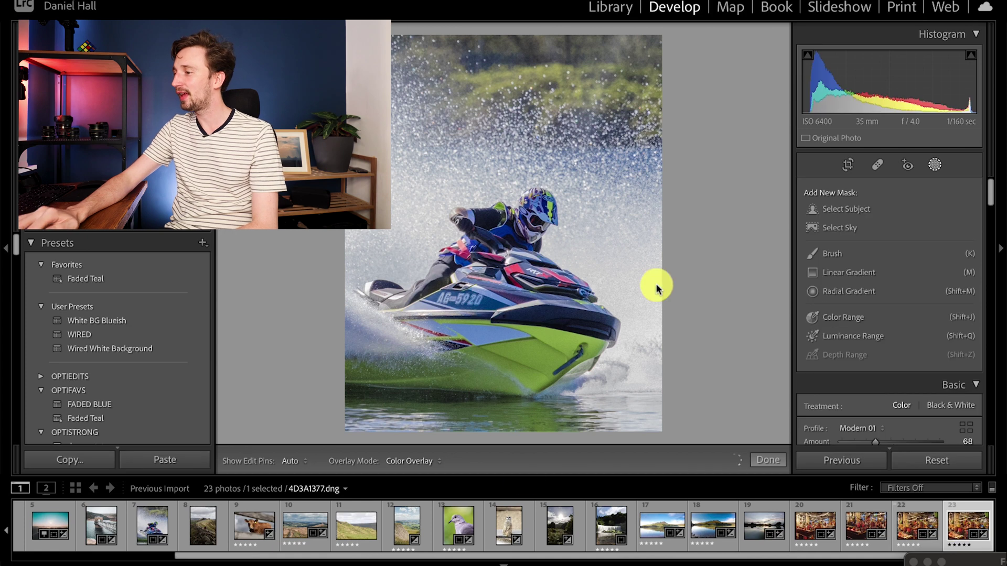
{"action": "left_click", "coordinate": [870, 208]}
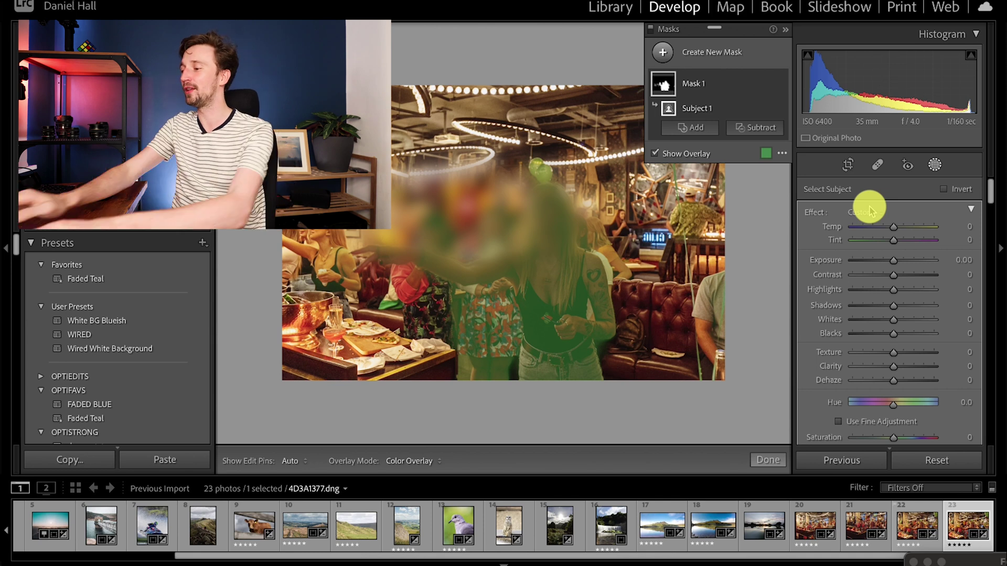
{"action": "key", "text": "z"}
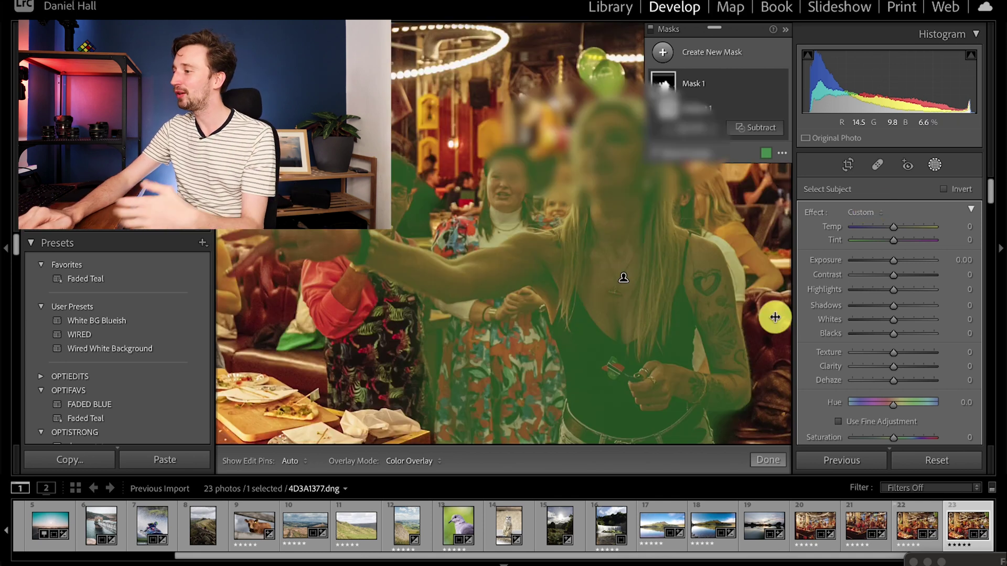
{"action": "left_click", "coordinate": [765, 128]}
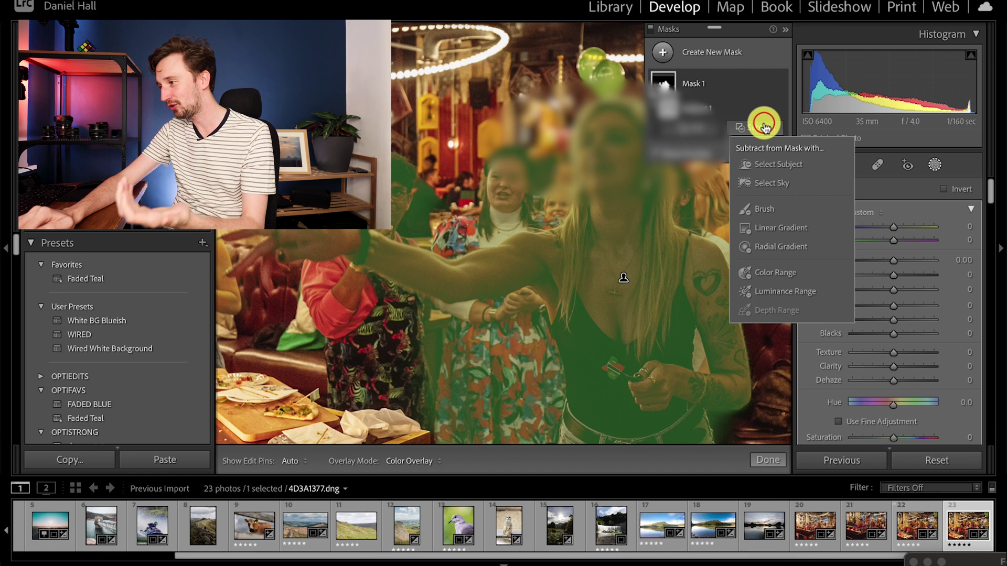
{"action": "left_click", "coordinate": [776, 213]}
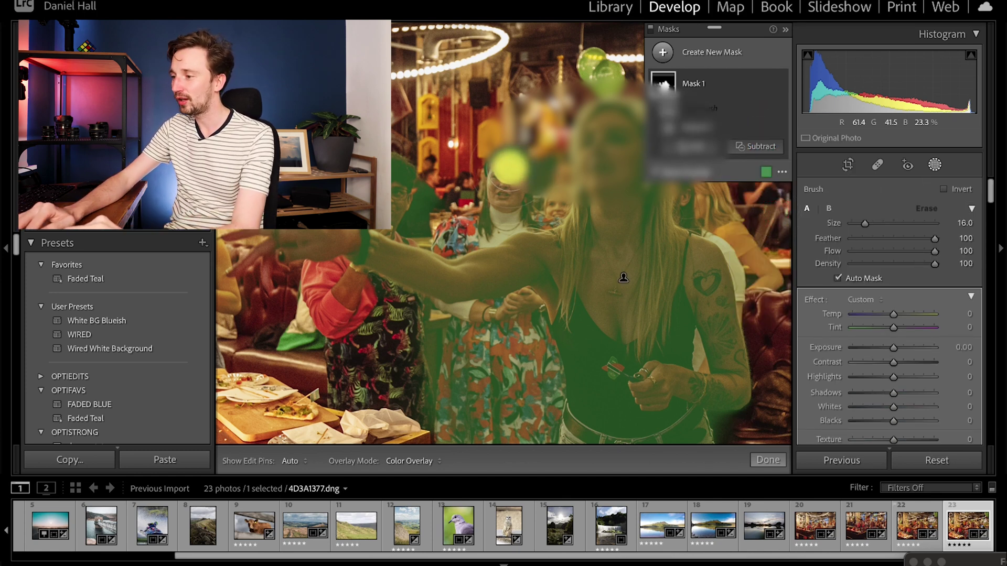
Step: With pins hidden, brush the missed arm tip into the mask, then return to the fitted view
{"action": "key", "text": "h"}
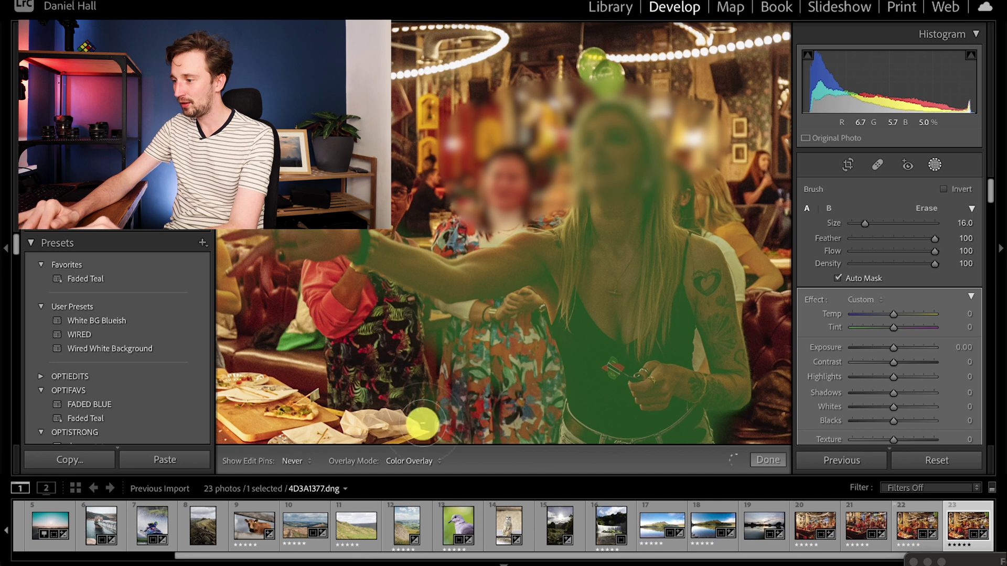
{"action": "scroll", "coordinate": [422, 425], "scroll_direction": "down", "scroll_amount": 5}
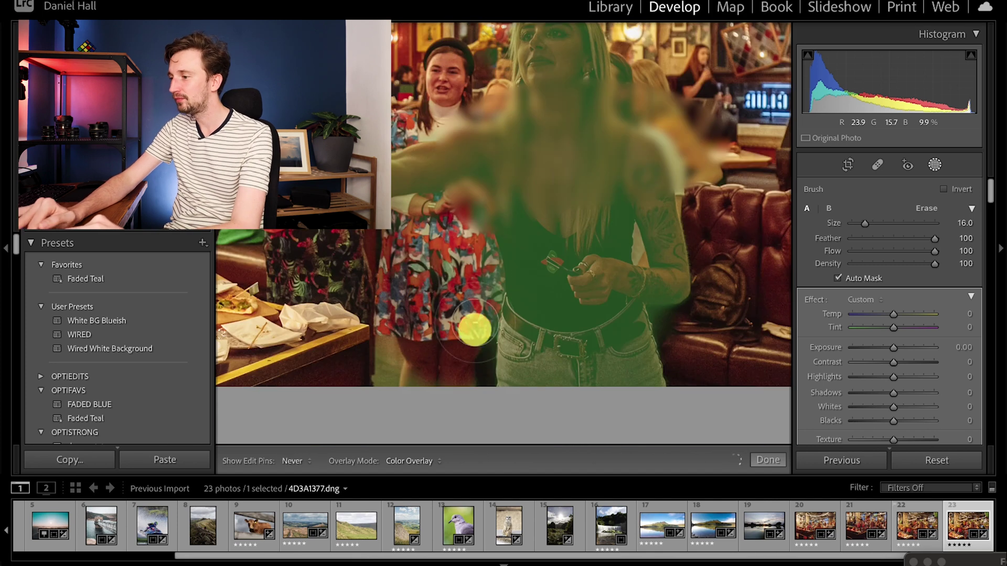
{"action": "key", "text": "h"}
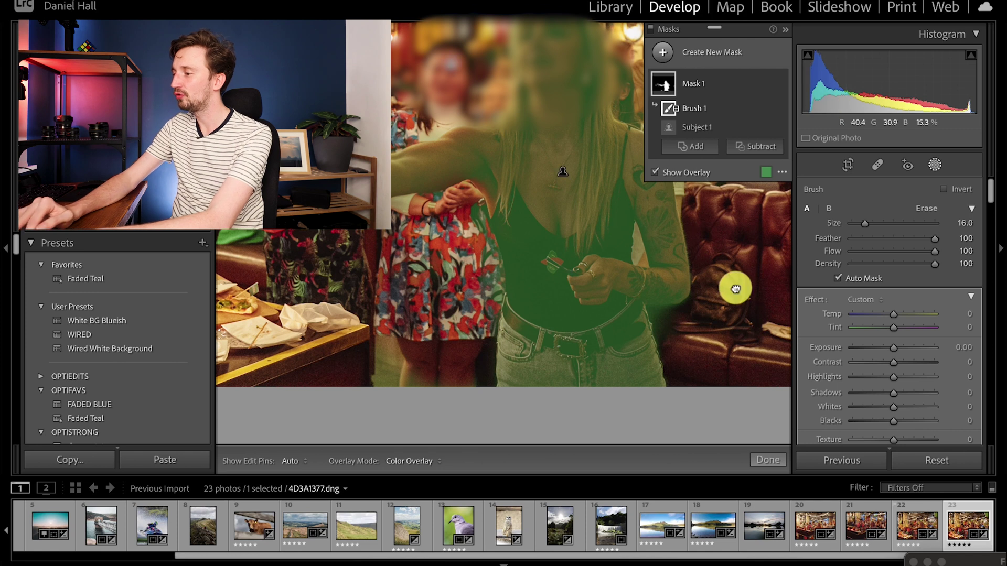
{"action": "left_click_drag", "start_coordinate": [735, 288], "coordinate": [443, 294]}
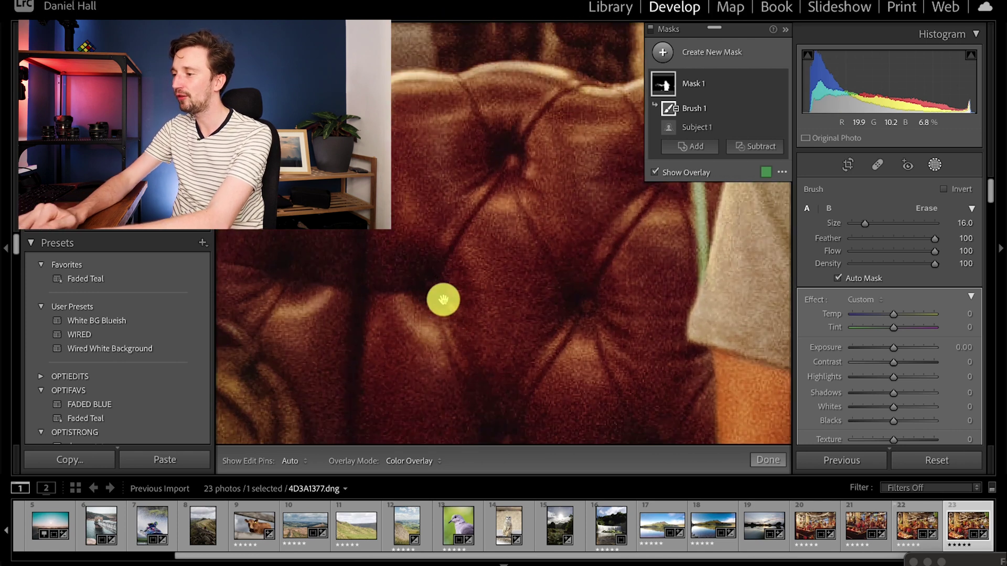
{"action": "left_click", "coordinate": [443, 299]}
{"action": "mouse_move", "coordinate": [483, 404]}
{"action": "left_mouse_down"}
{"action": "mouse_move", "coordinate": [710, 380]}
{"action": "mouse_move", "coordinate": [445, 302]}
{"action": "mouse_move", "coordinate": [432, 316]}
{"action": "mouse_move", "coordinate": [411, 191]}
{"action": "mouse_move", "coordinate": [422, 280]}
{"action": "left_mouse_up"}
{"action": "key", "text": "h"}
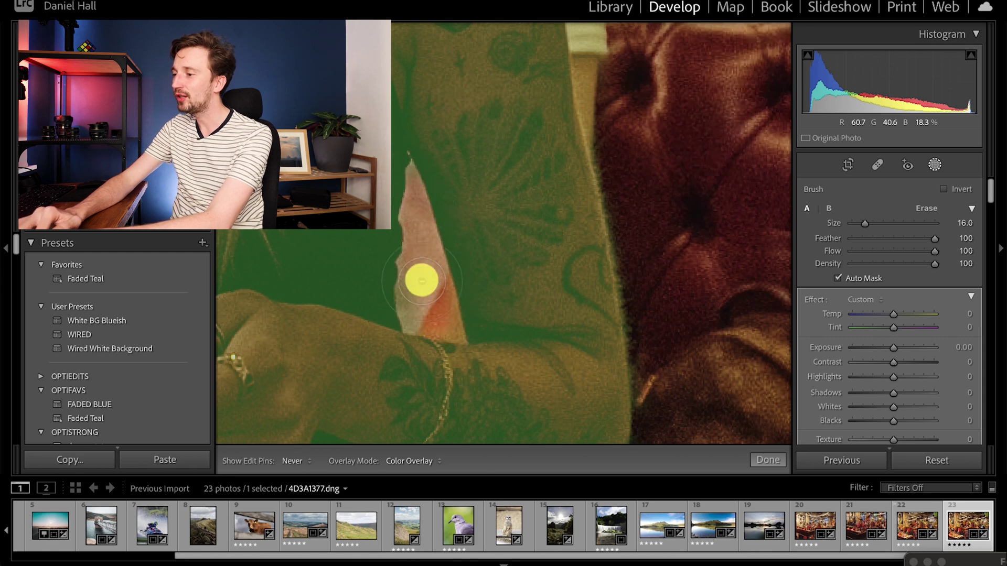
{"action": "key", "text": "h"}
{"action": "key", "text": "z"}
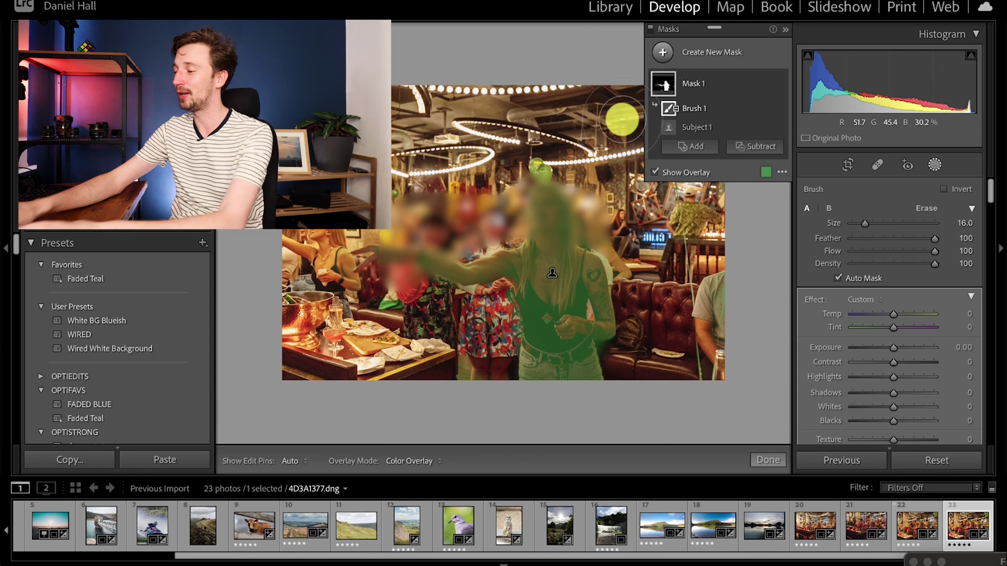
{"action": "key", "text": "z"}
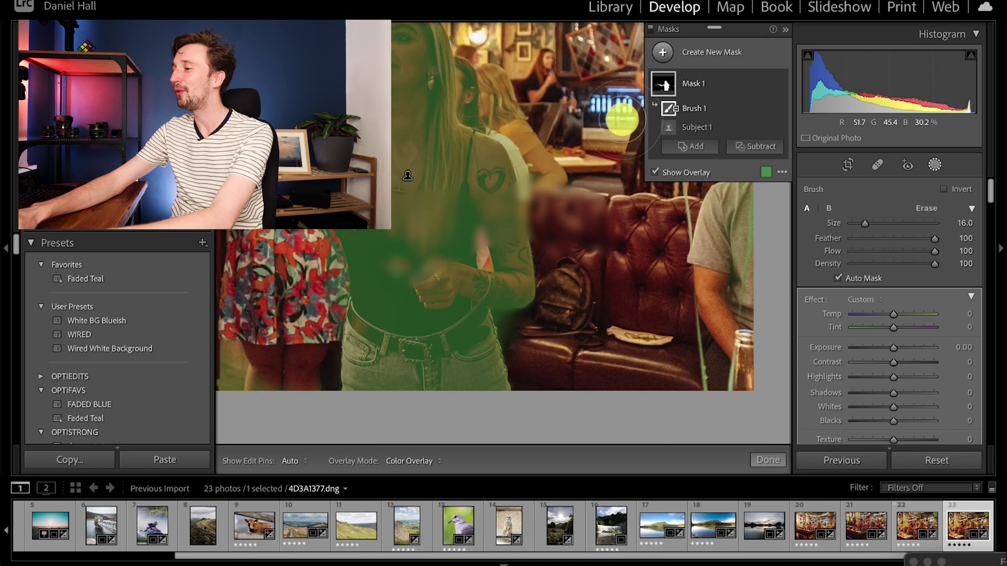
{"action": "key", "text": "z"}
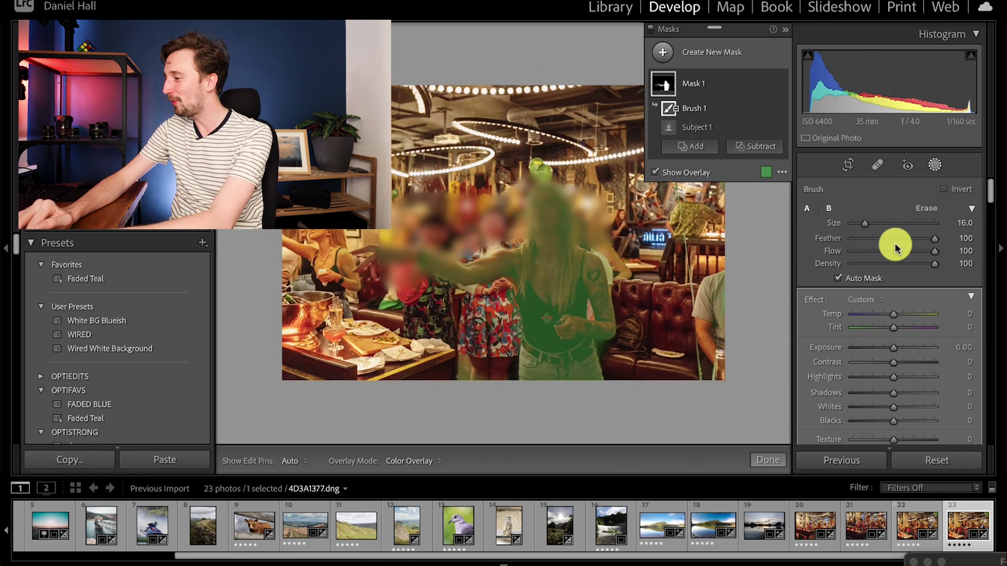
Step: Raise the woman's mask Exposure to +0.55, then open the sunset lake photo 4D3A9579.dng
{"action": "left_click", "coordinate": [893, 347]}
{"action": "left_click_drag", "start_coordinate": [893, 347], "coordinate": [898, 351]}
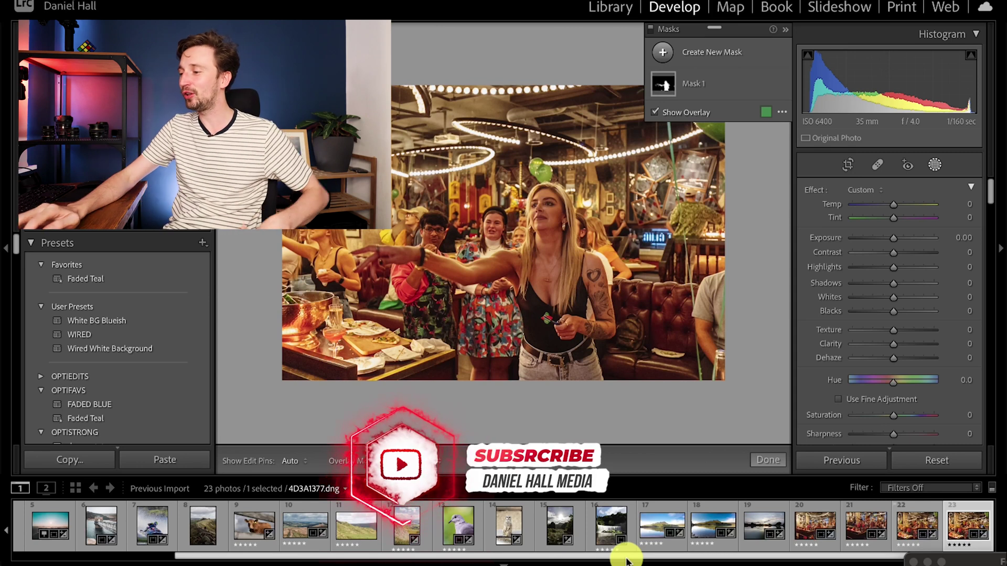
{"action": "left_click", "coordinate": [760, 522]}
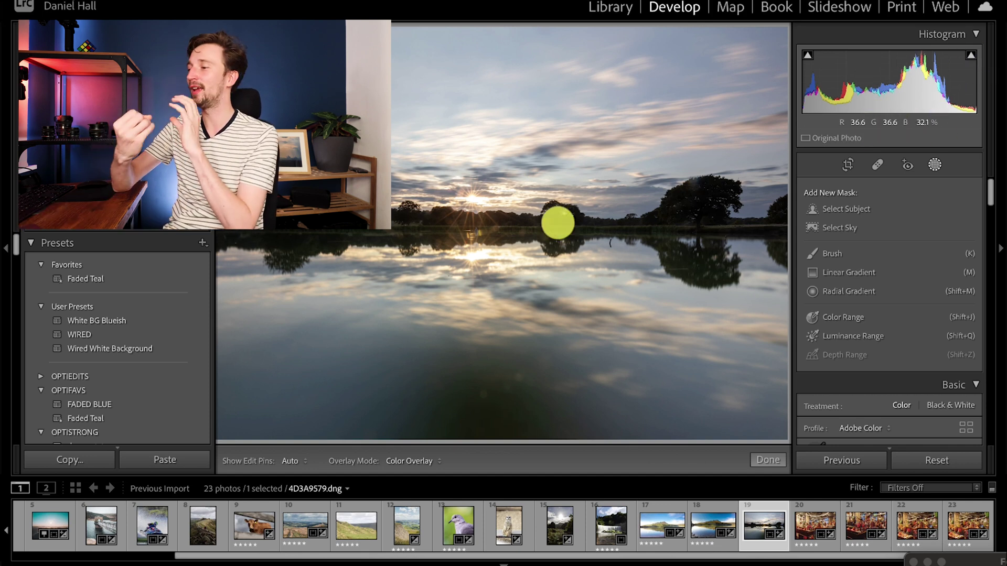
Step: Fit the sunset photo in view, mask its sky with Select Sky, then open the hill photo
{"action": "left_click_drag", "start_coordinate": [472, 247], "coordinate": [523, 319]}
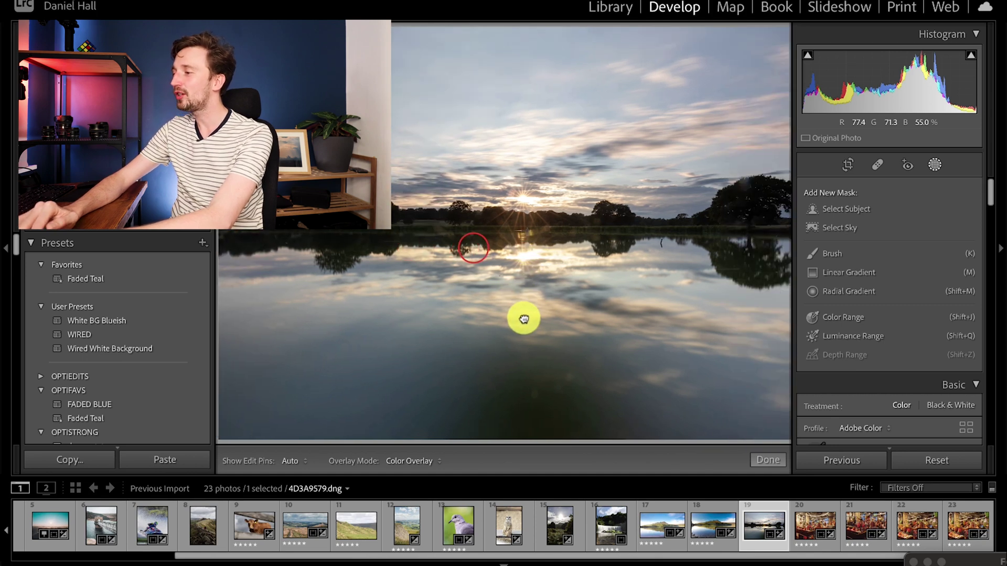
{"action": "left_click", "coordinate": [524, 319]}
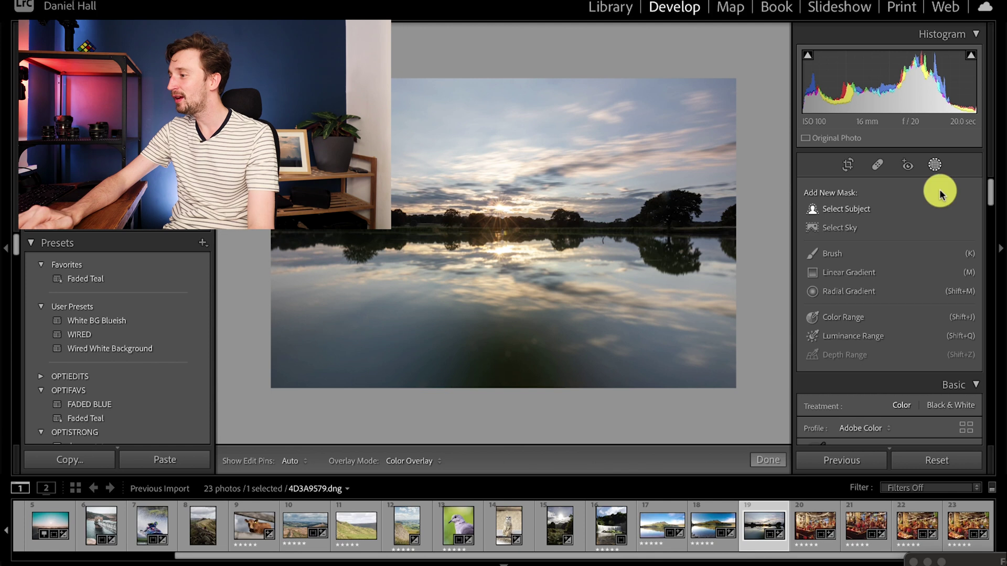
{"action": "left_click", "coordinate": [856, 227]}
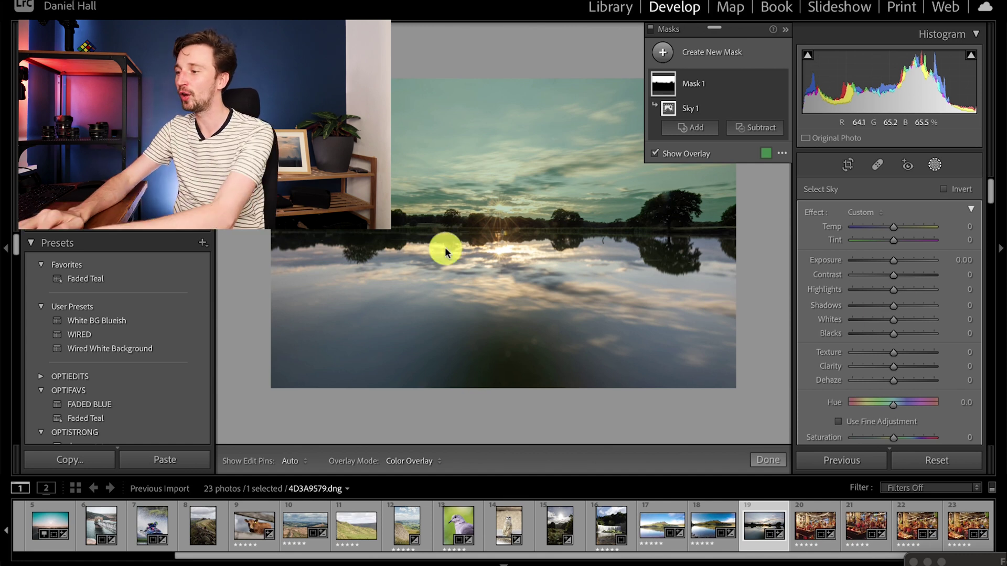
{"action": "left_click", "coordinate": [314, 526]}
Step: Open the hill-path photo and crop it to a tall portrait frame around the two hikers
{"action": "left_click", "coordinate": [192, 528]}
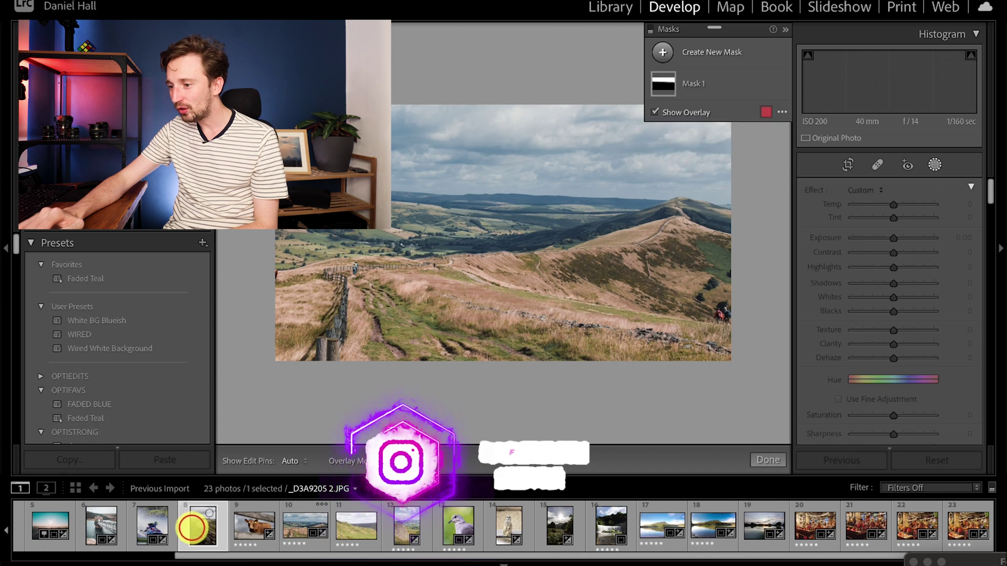
{"action": "left_click", "coordinate": [512, 279]}
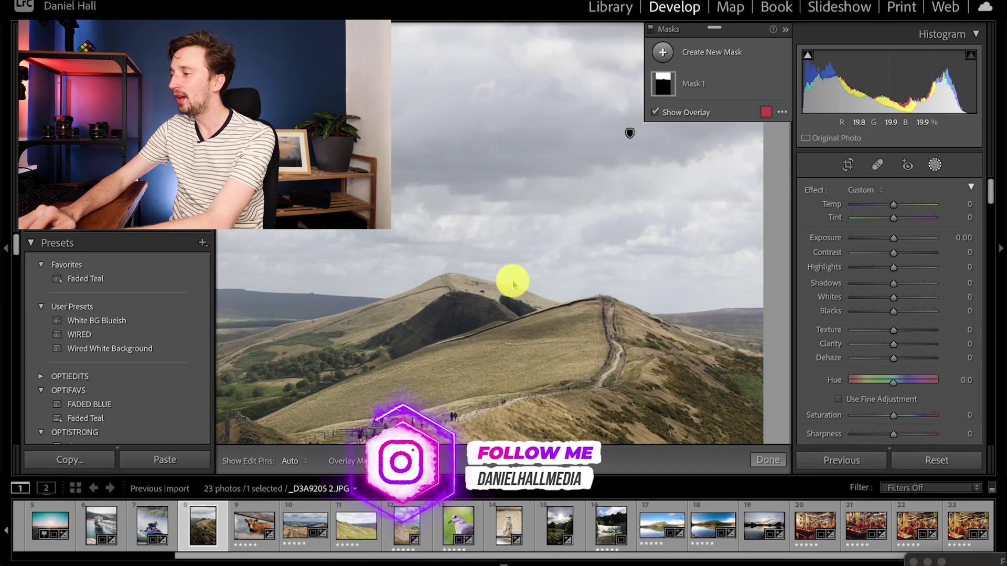
{"action": "left_click", "coordinate": [680, 84]}
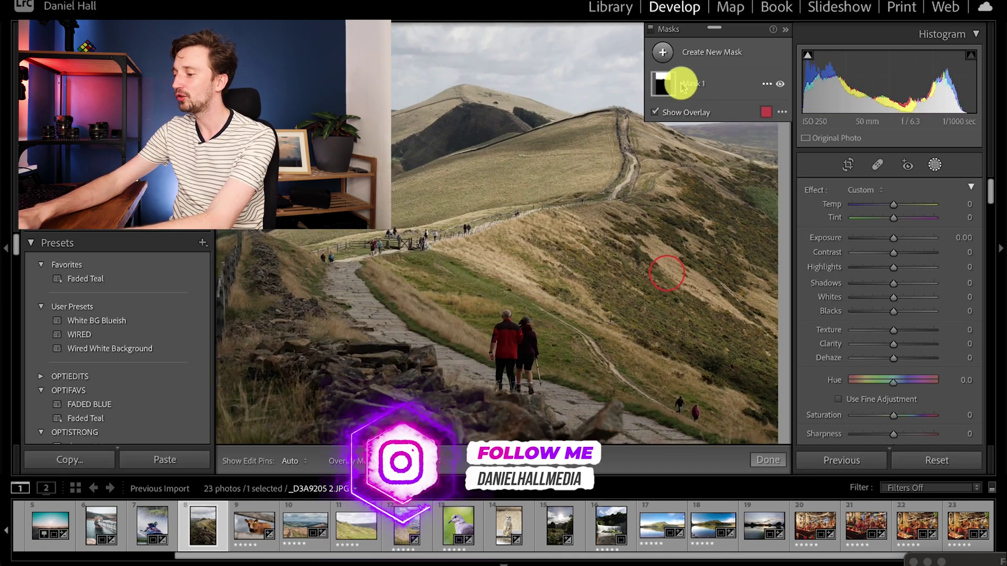
{"action": "key", "text": "r"}
{"action": "left_click_drag", "start_coordinate": [402, 410], "coordinate": [407, 375]}
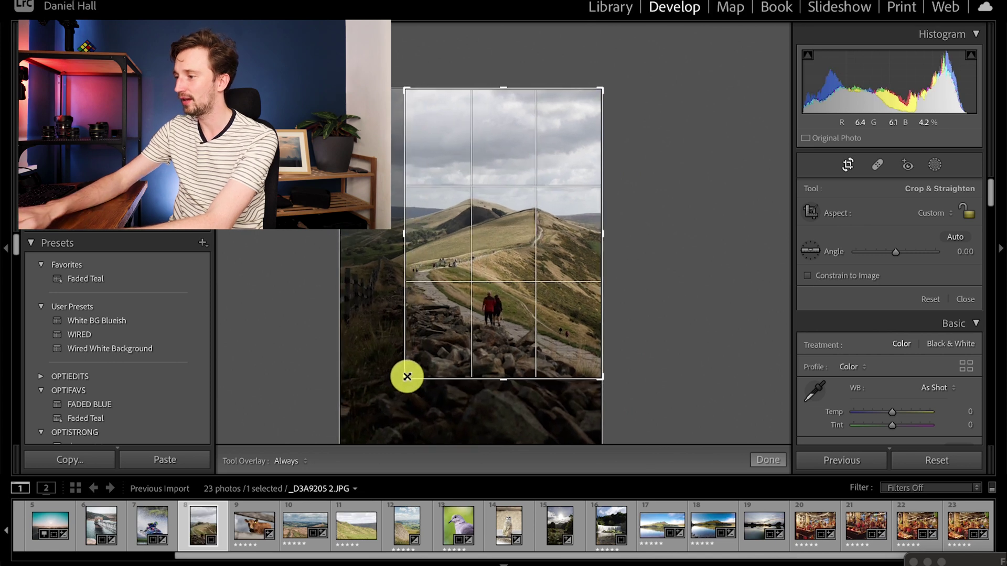
{"action": "key", "text": "Return"}
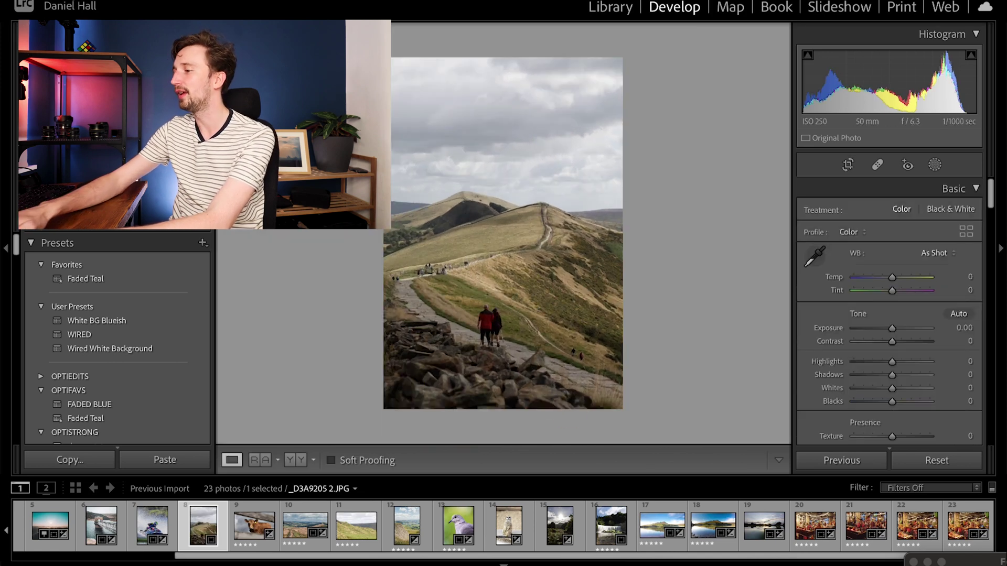
{"action": "left_click", "coordinate": [630, 215]}
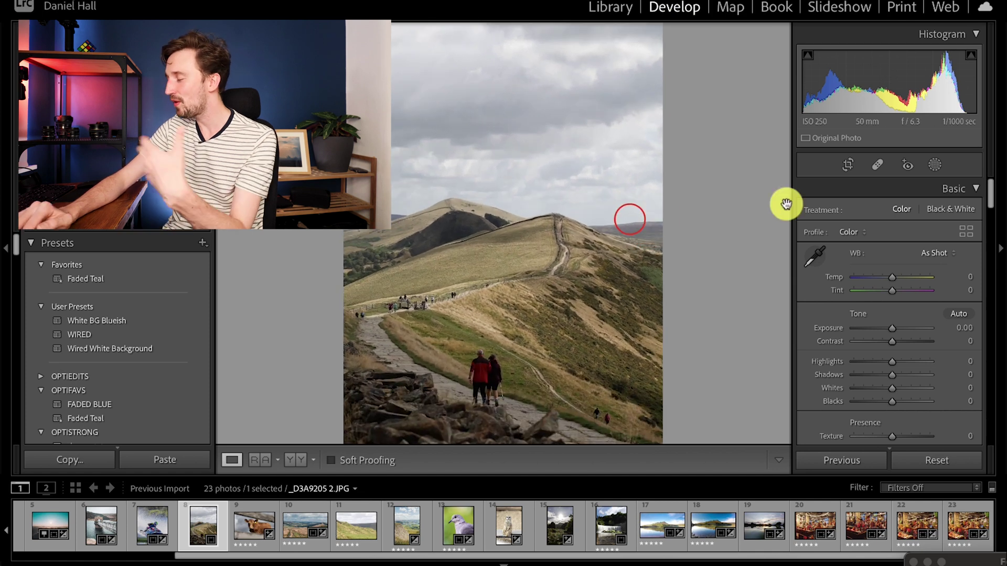
Step: Create Mask 2 selecting the hill photo's cloudy sky as Sky 1
{"action": "left_click", "coordinate": [937, 169]}
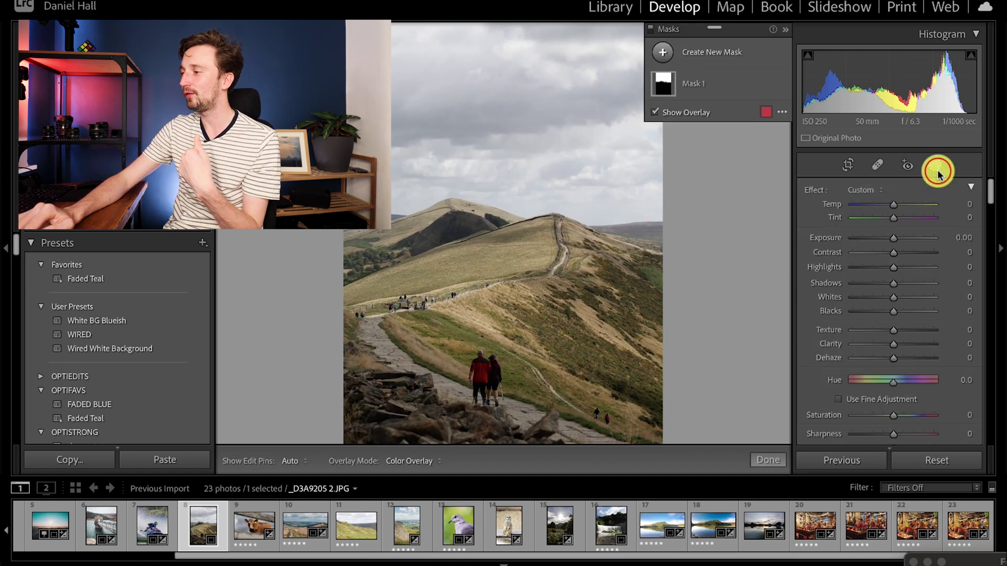
{"action": "left_click", "coordinate": [663, 52]}
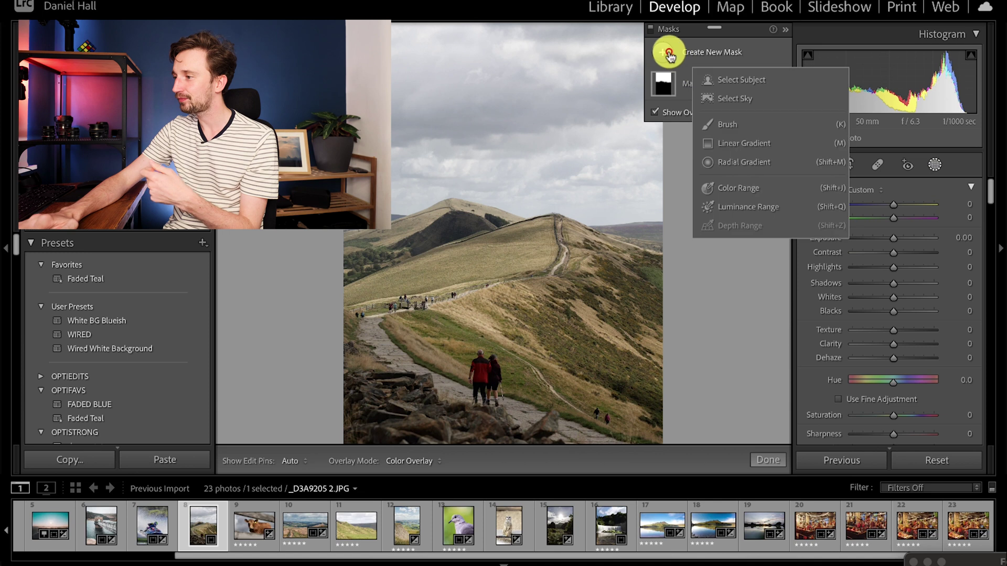
{"action": "left_click", "coordinate": [738, 103]}
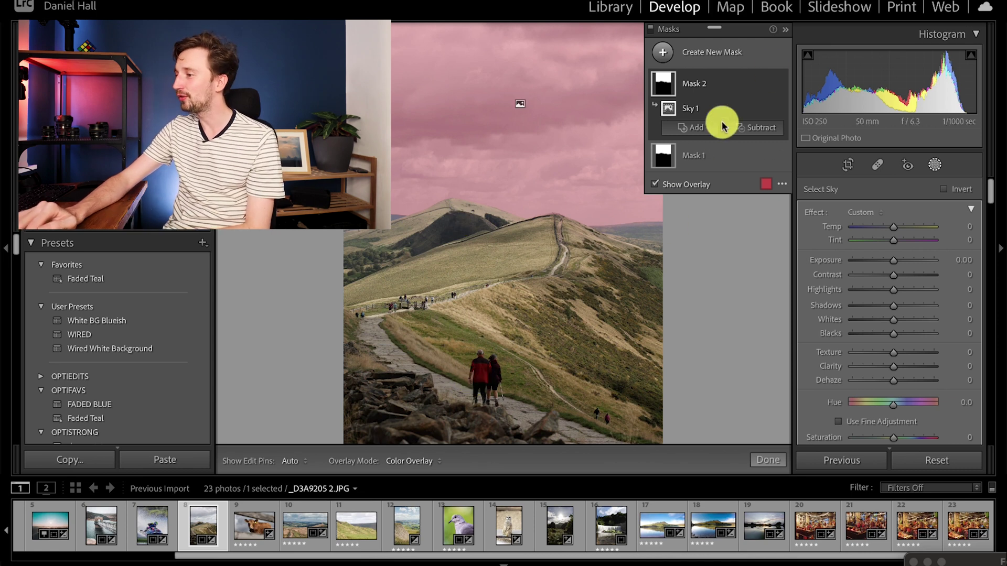
{"action": "left_click", "coordinate": [687, 52]}
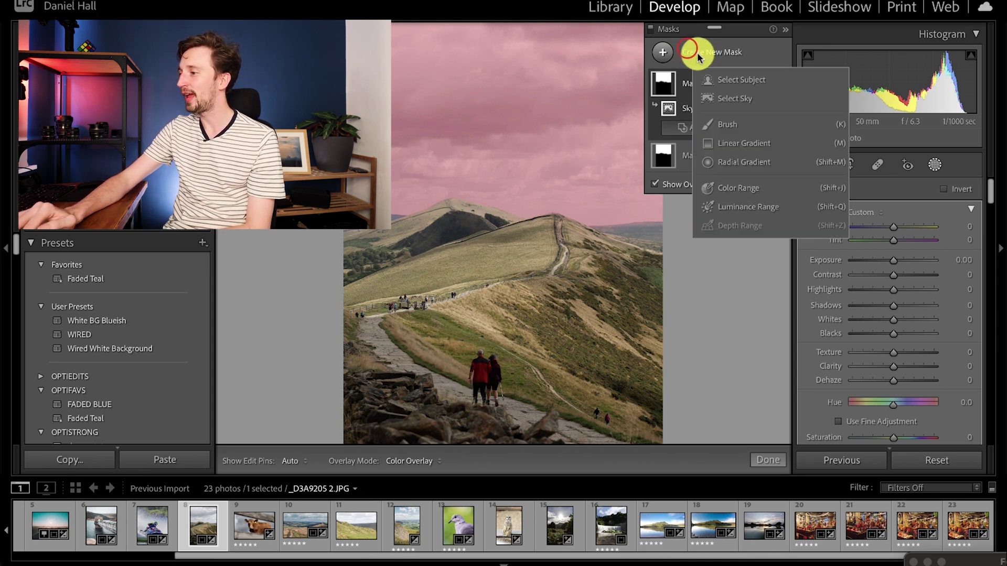
Step: Mask the two hikers as Subject 1 and erase the spill around their legs with a size-5 brush
{"action": "left_click", "coordinate": [755, 82]}
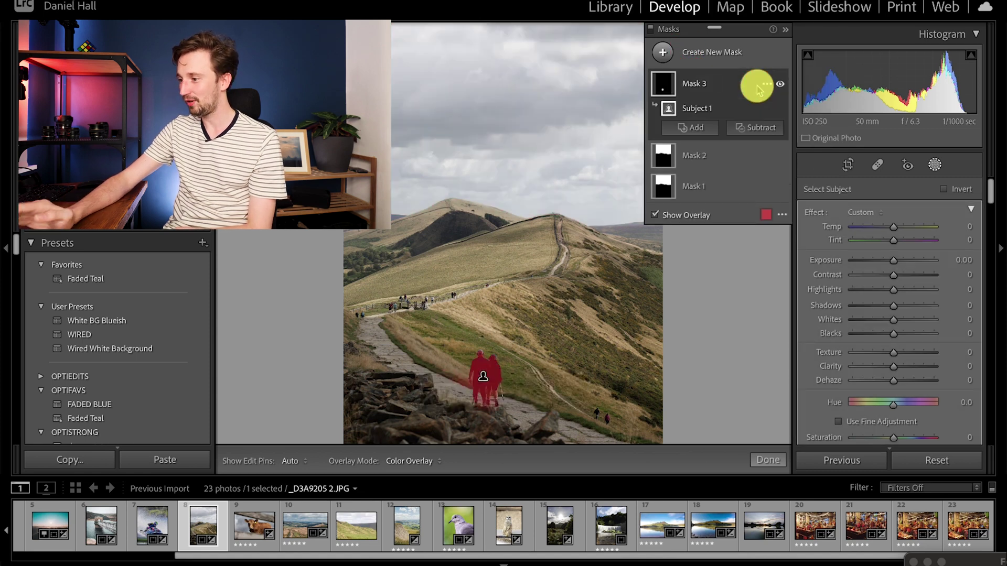
{"action": "key", "text": "z"}
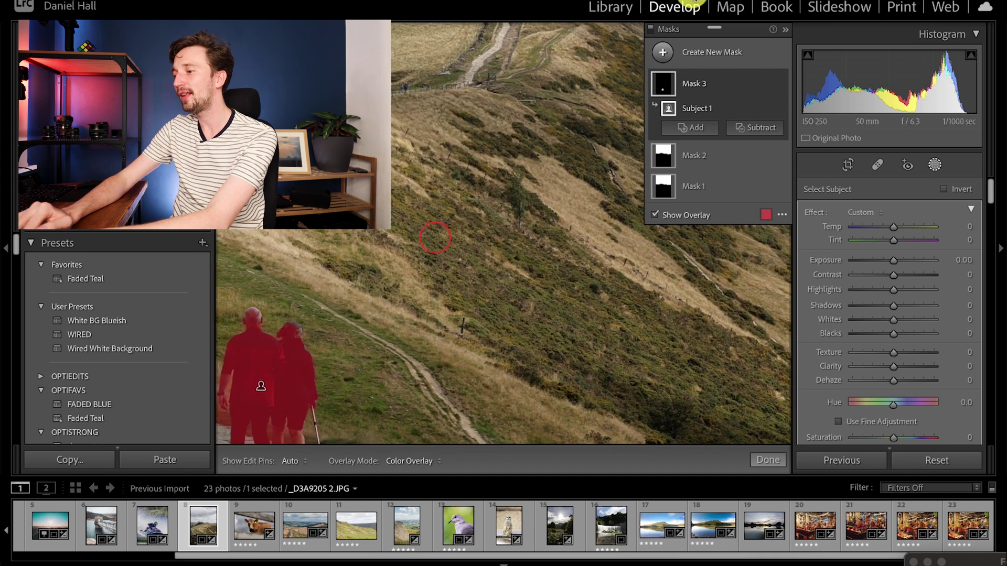
{"action": "left_click_drag", "start_coordinate": [401, 235], "coordinate": [521, 142]}
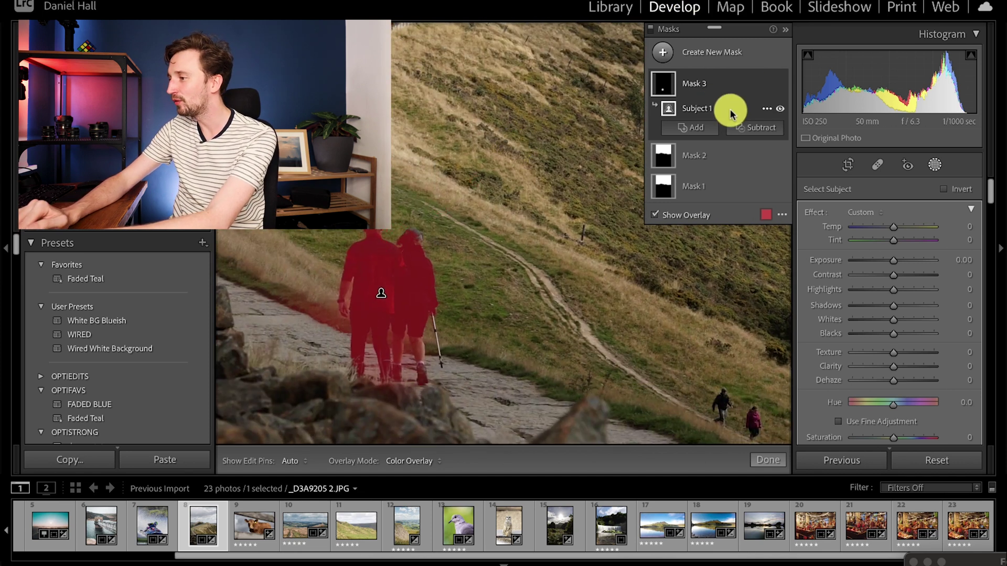
{"action": "left_click", "coordinate": [744, 125]}
{"action": "left_click", "coordinate": [783, 212]}
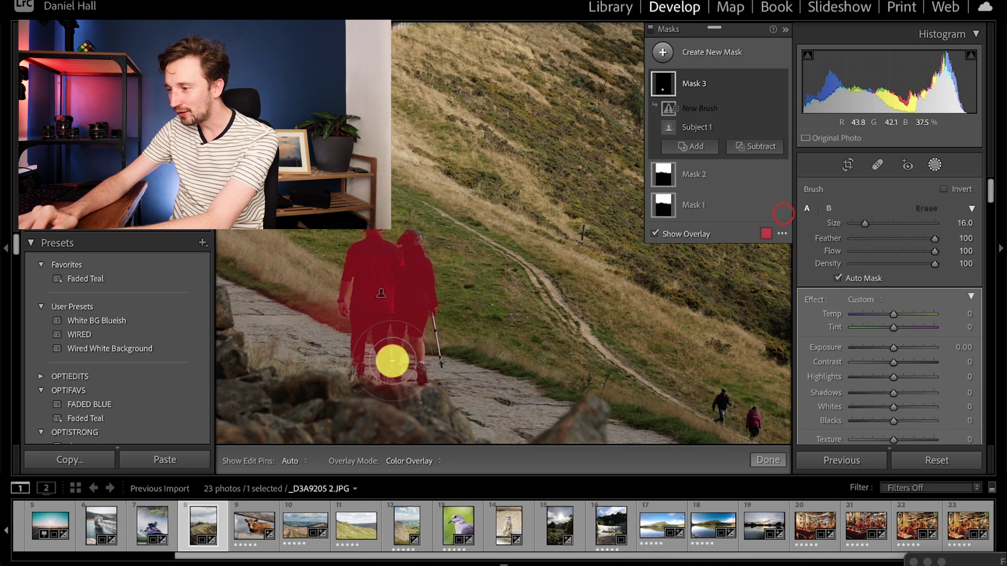
{"action": "mouse_move", "coordinate": [326, 359]}
{"action": "left_mouse_down"}
{"action": "mouse_move", "coordinate": [297, 332]}
{"action": "mouse_move", "coordinate": [295, 293]}
{"action": "mouse_move", "coordinate": [303, 295]}
{"action": "mouse_move", "coordinate": [273, 344]}
{"action": "left_mouse_up"}
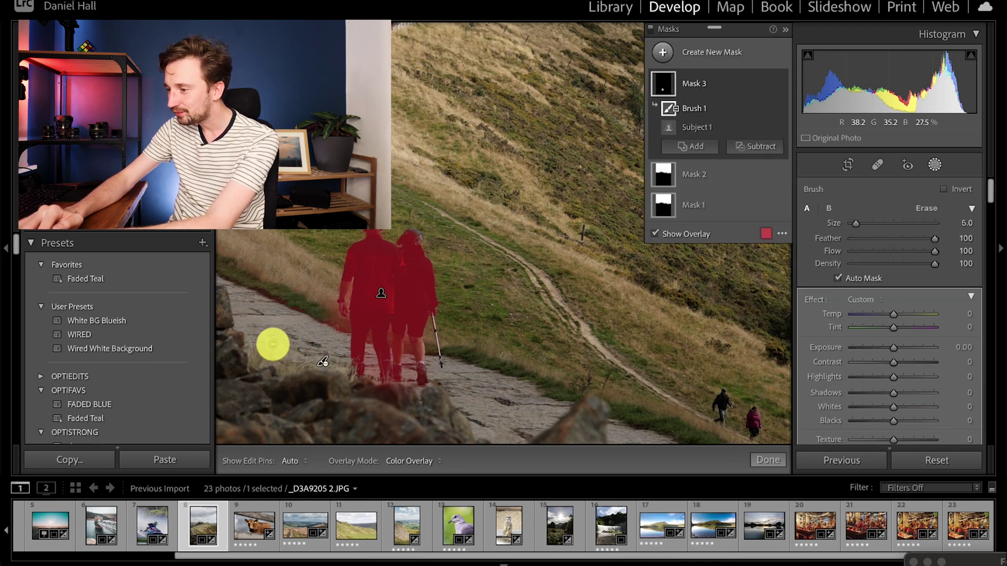
{"action": "key", "text": "bracketleft"}
{"action": "mouse_move", "coordinate": [382, 362]}
{"action": "left_mouse_down"}
{"action": "mouse_move", "coordinate": [369, 378]}
{"action": "mouse_move", "coordinate": [367, 344]}
{"action": "mouse_move", "coordinate": [369, 382]}
{"action": "mouse_move", "coordinate": [407, 353]}
{"action": "mouse_move", "coordinate": [406, 371]}
{"action": "mouse_move", "coordinate": [404, 336]}
{"action": "left_mouse_up"}
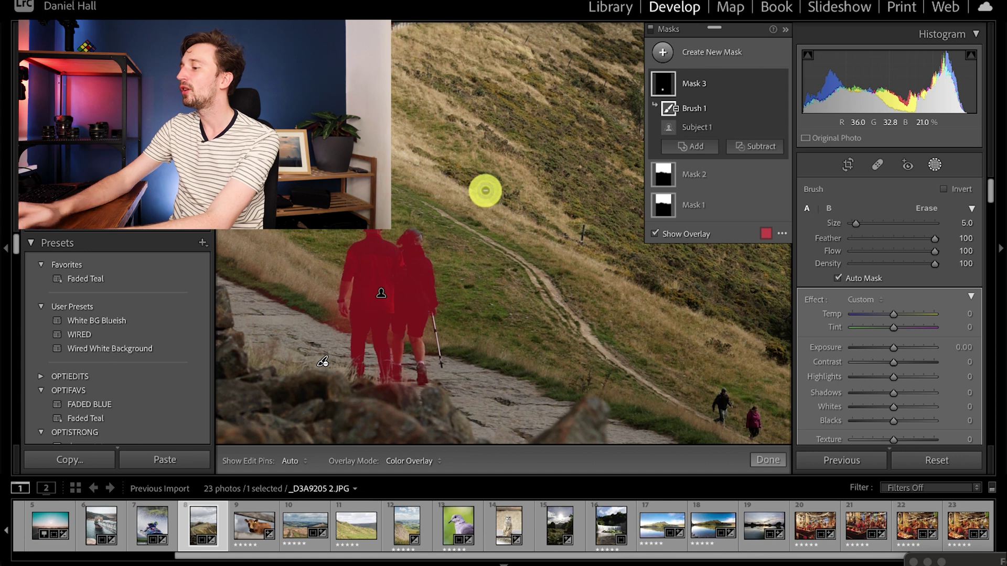
{"action": "key", "text": "z"}
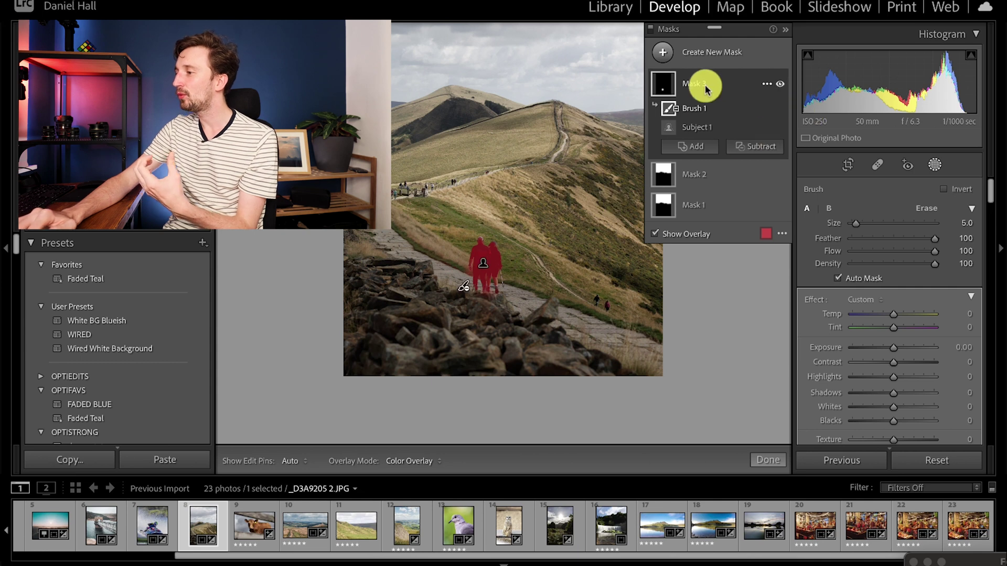
Step: Add a Color Range mask sampled from the hillside grass, with Refine lowered to 9
{"action": "left_click", "coordinate": [720, 52]}
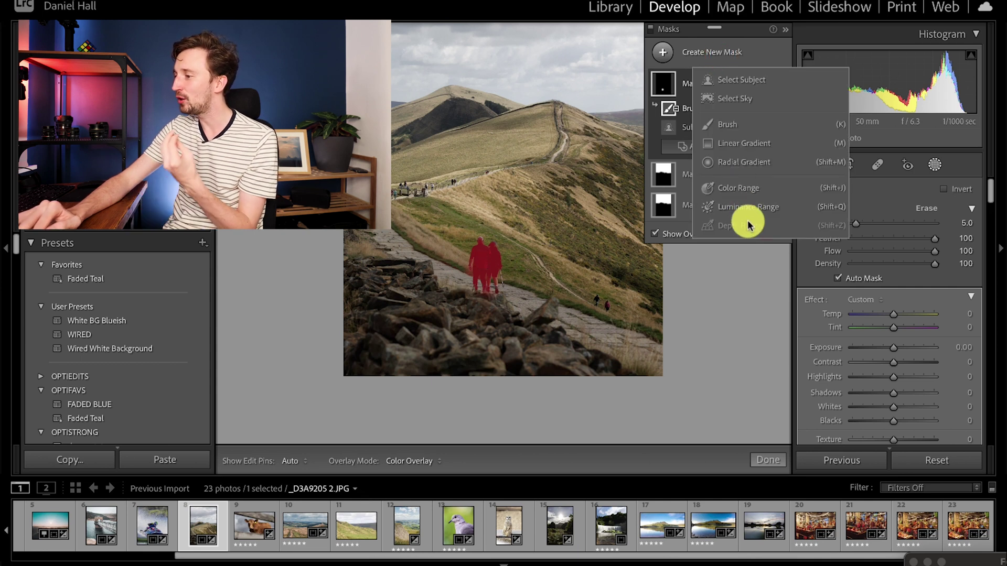
{"action": "left_click", "coordinate": [747, 190]}
{"action": "left_click", "coordinate": [475, 151]}
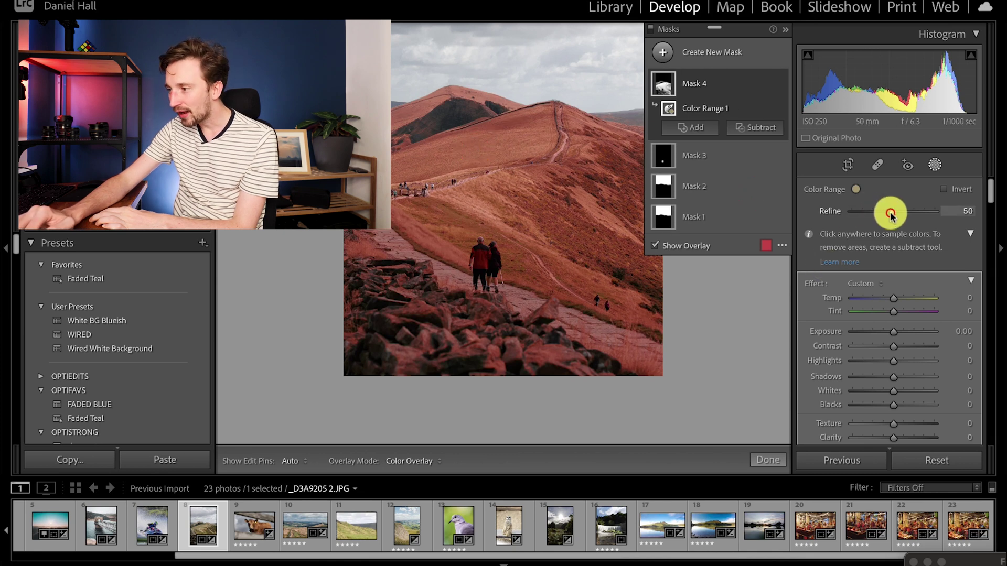
{"action": "left_click_drag", "start_coordinate": [874, 215], "coordinate": [850, 220]}
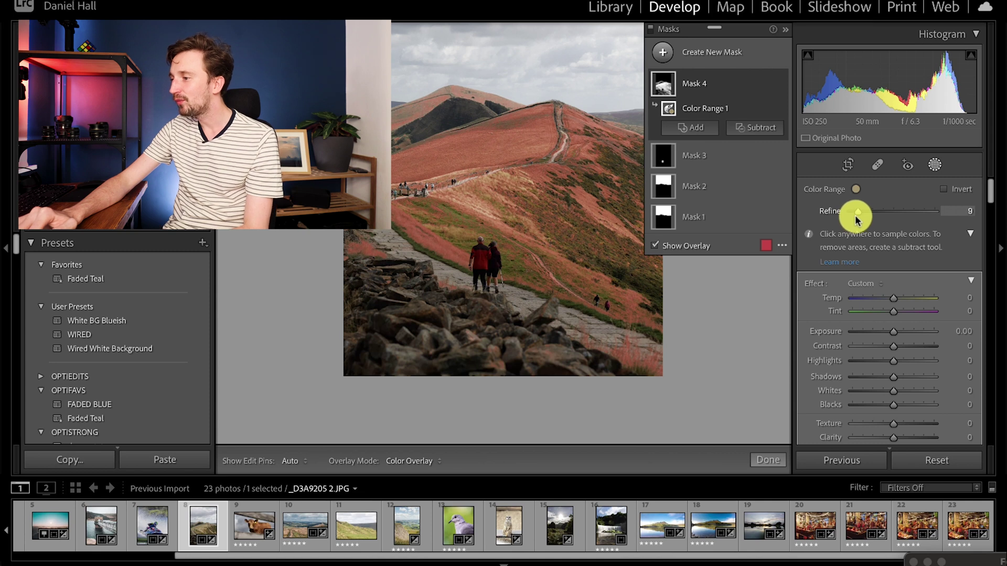
{"action": "left_click", "coordinate": [691, 216]}
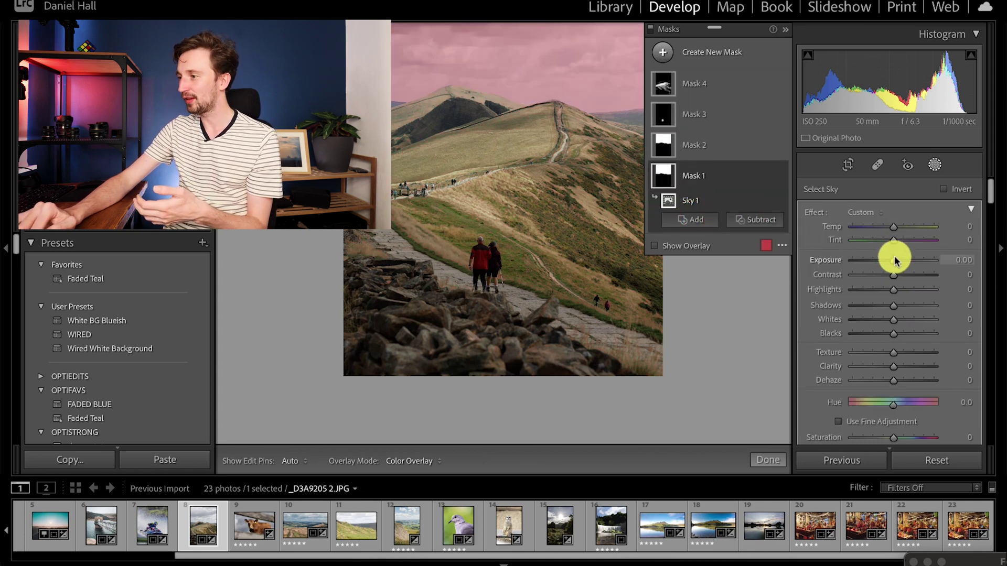
Step: Try Exposure tweaks on the sky and hikers masks, then undo them
{"action": "left_click_drag", "start_coordinate": [894, 260], "coordinate": [890, 261]}
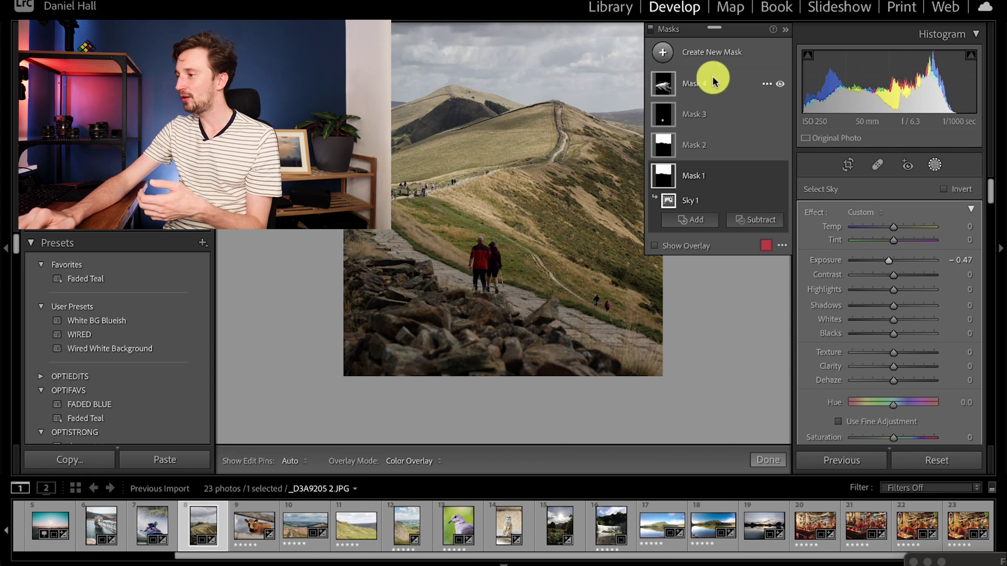
{"action": "left_click", "coordinate": [690, 108]}
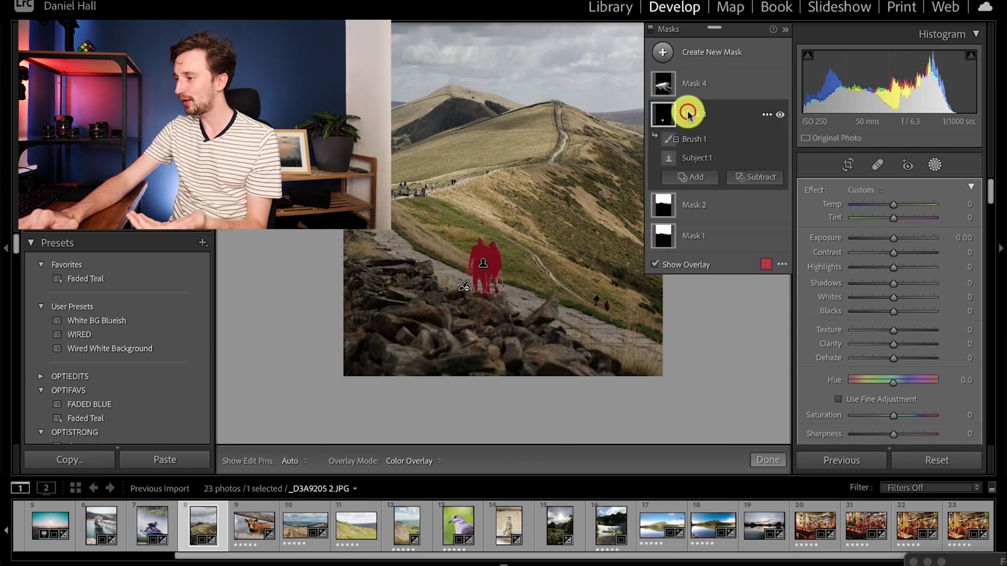
{"action": "left_click", "coordinate": [893, 238]}
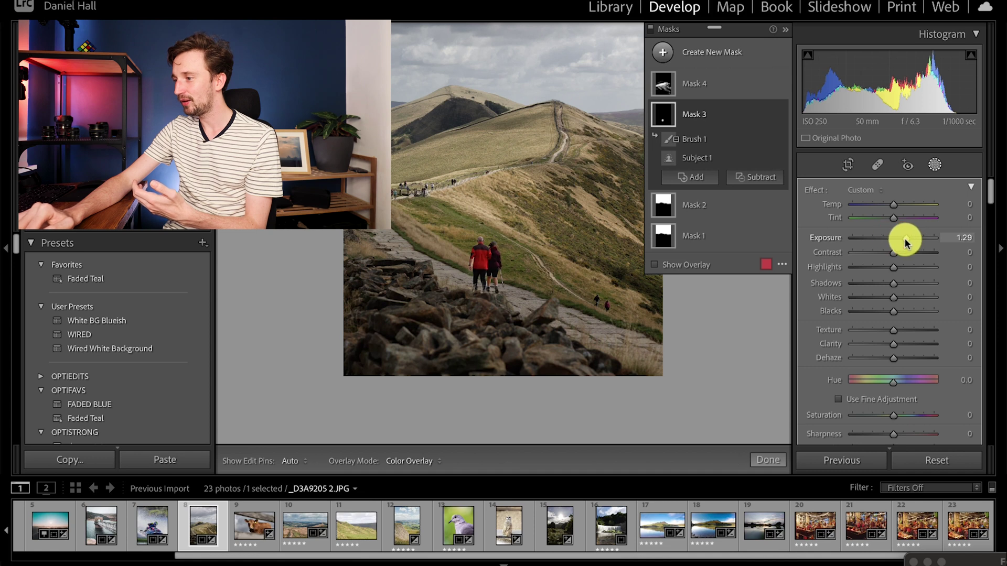
{"action": "key", "text": "ctrl+z"}
{"action": "key", "text": "ctrl+z"}
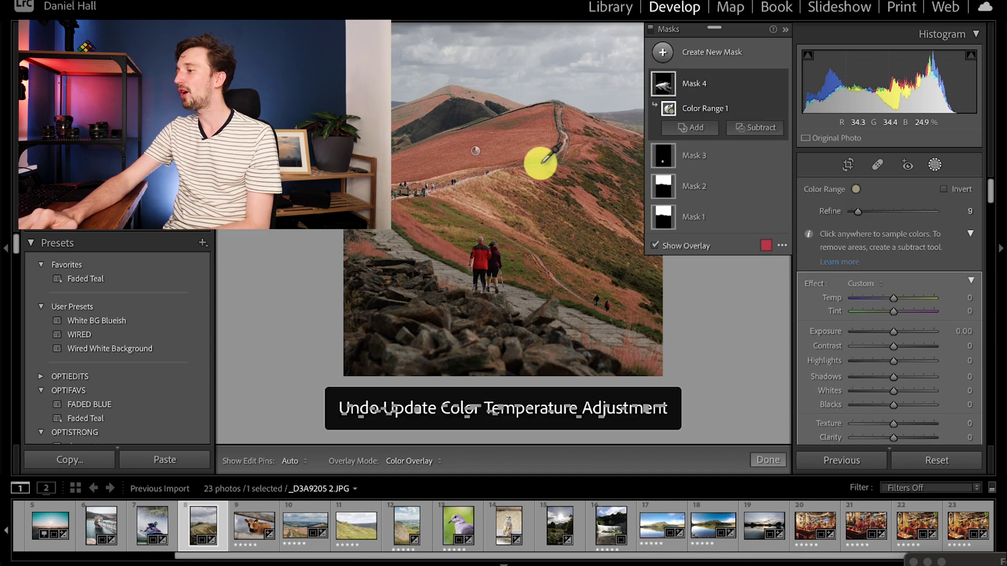
Step: Set Mask 4's Hue to -15.2 and Saturation to 22 for the hillside grass
{"action": "scroll", "coordinate": [869, 427], "scroll_direction": "down", "scroll_amount": 3}
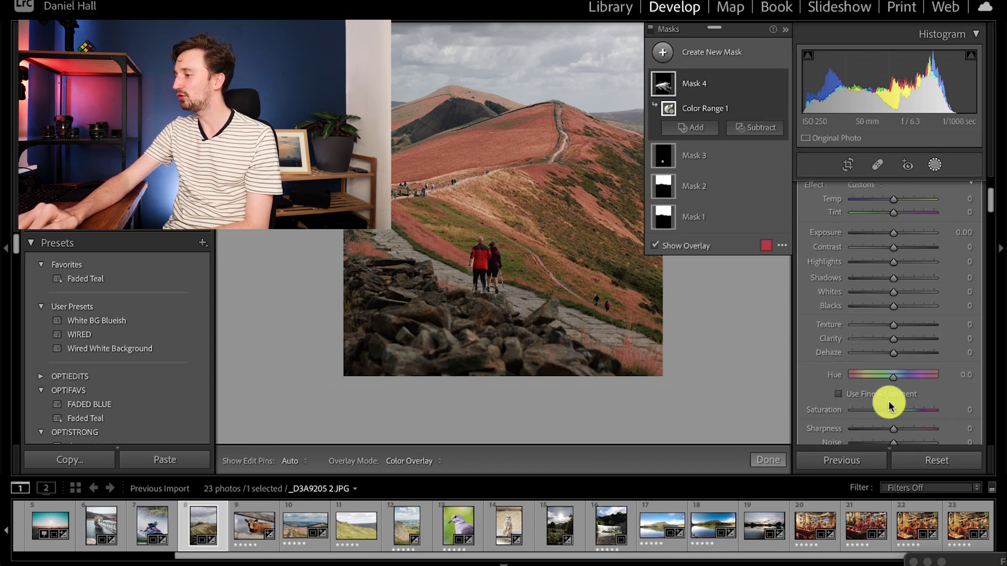
{"action": "left_click_drag", "start_coordinate": [895, 413], "coordinate": [896, 413]}
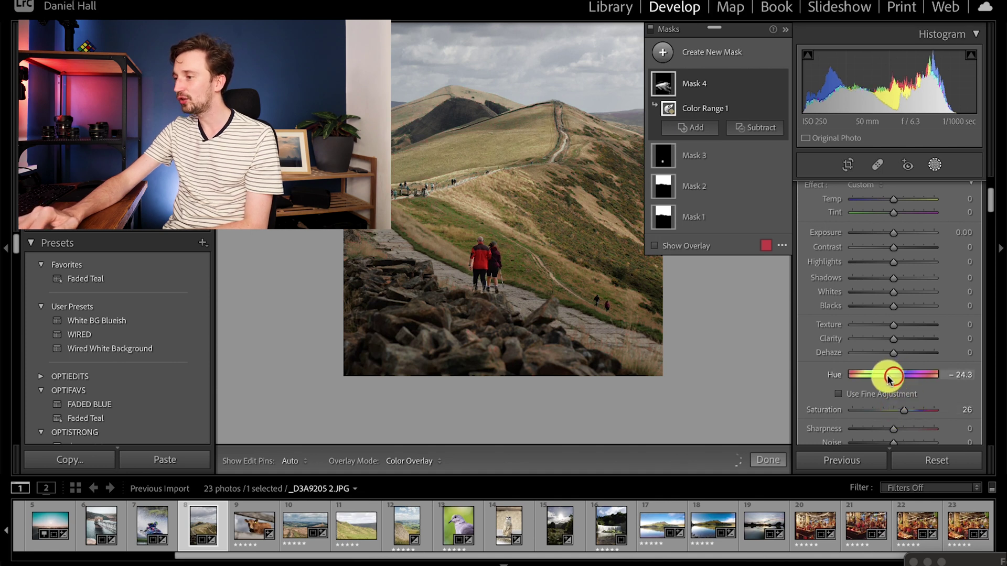
{"action": "mouse_move", "coordinate": [890, 379]}
{"action": "left_mouse_down"}
{"action": "mouse_move", "coordinate": [857, 379]}
{"action": "mouse_move", "coordinate": [896, 385]}
{"action": "left_mouse_up"}
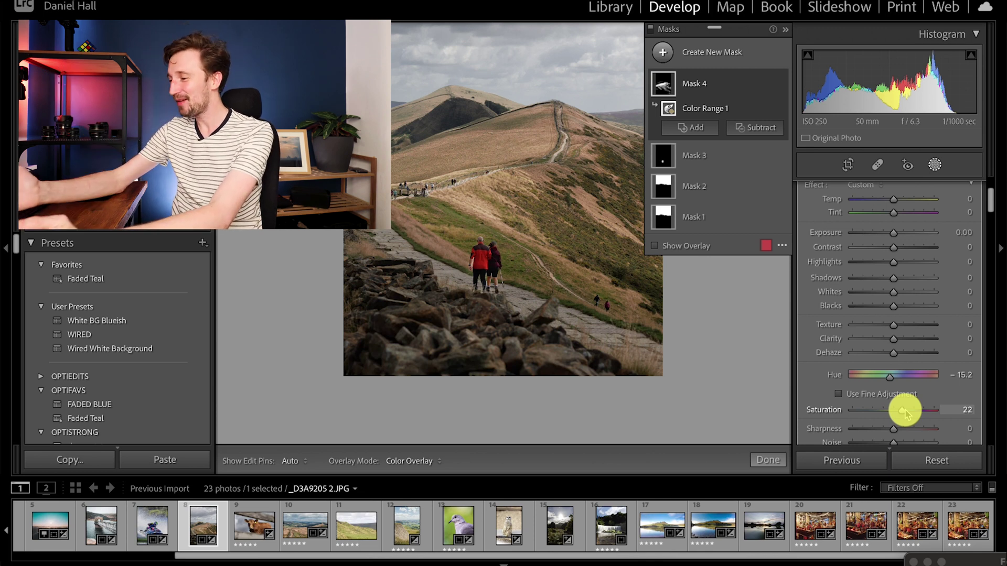
Step: Mask the bridge photo's stone water tower as the subject, then open the stag photo 4D3A3284.CR3
{"action": "key", "text": "Left"}
{"action": "key", "text": "Left"}
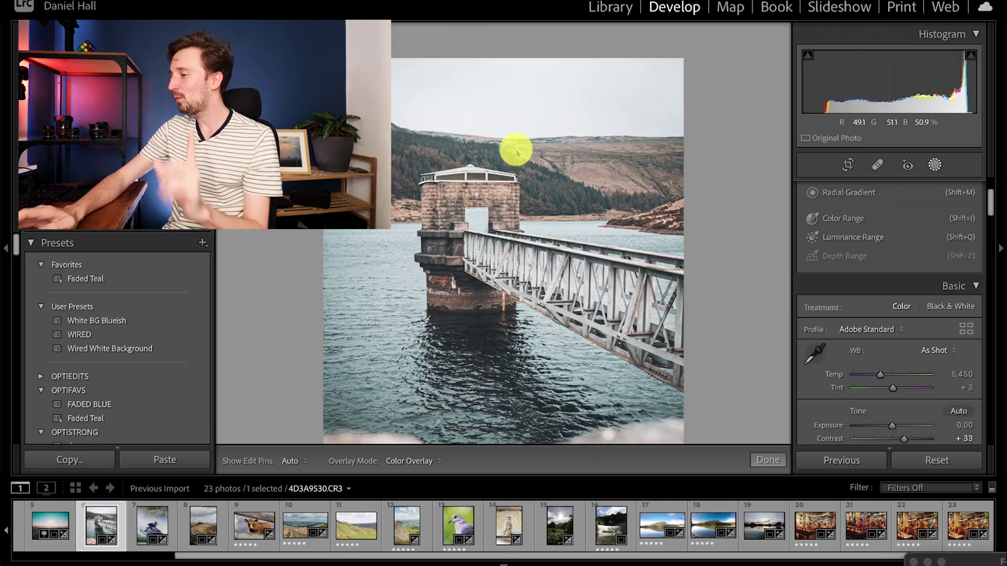
{"action": "scroll", "coordinate": [890, 225], "scroll_direction": "up", "scroll_amount": 3}
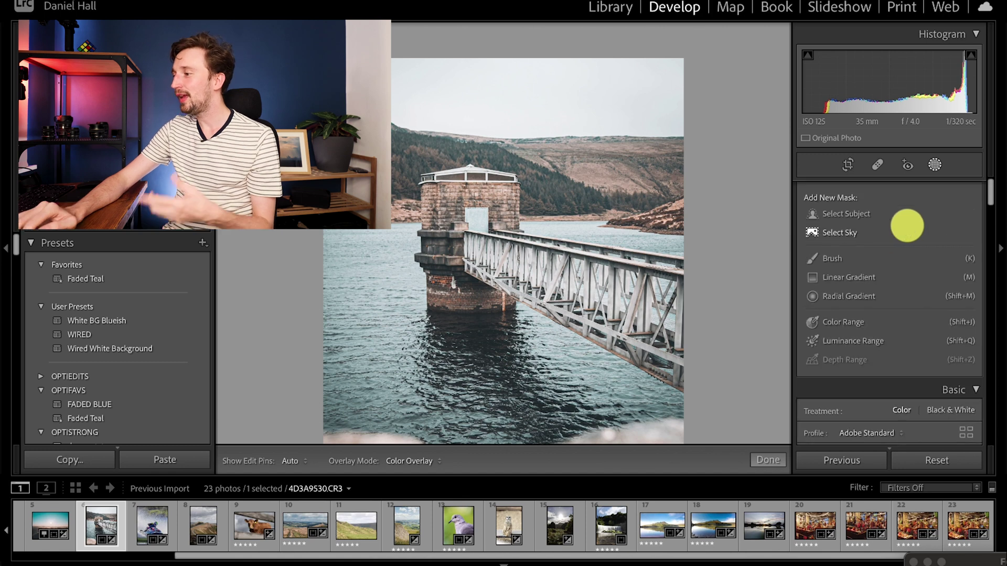
{"action": "left_click", "coordinate": [864, 214]}
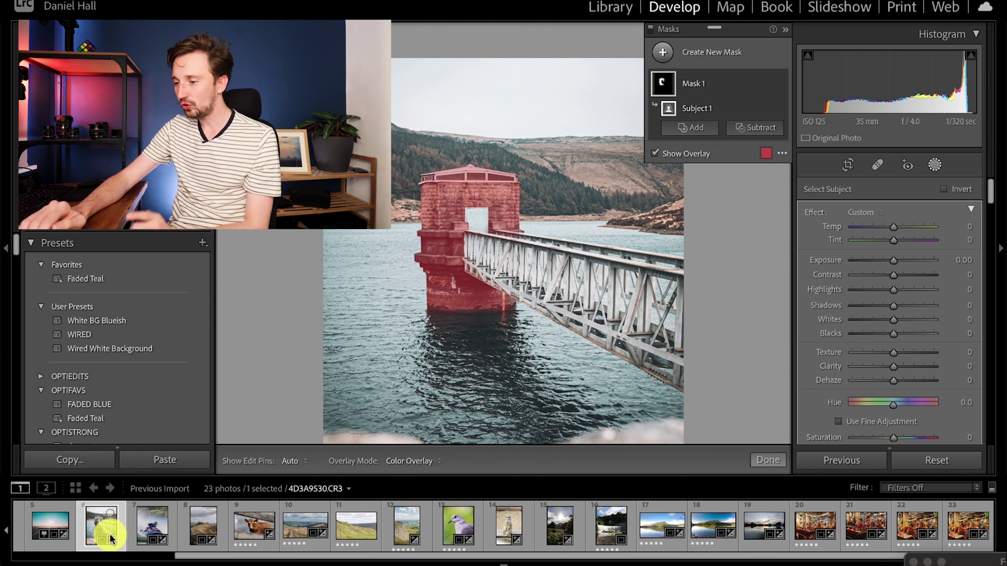
{"action": "scroll", "coordinate": [107, 529], "scroll_direction": "up", "scroll_amount": 3}
{"action": "left_click", "coordinate": [85, 523]}
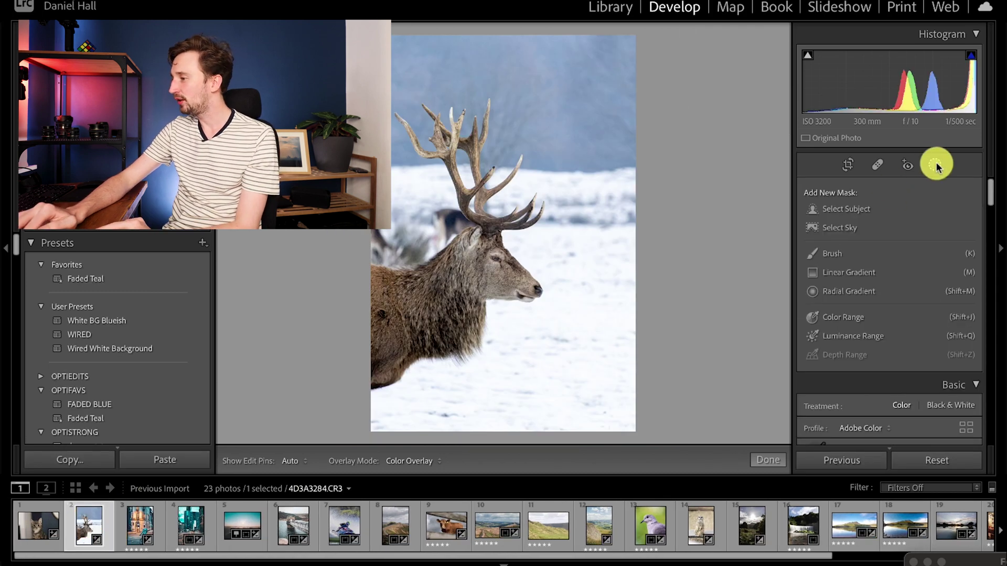
Step: Select the stag, antlers included, as Subject 1 of a new mask and zoom in on the antlers
{"action": "left_click", "coordinate": [840, 215]}
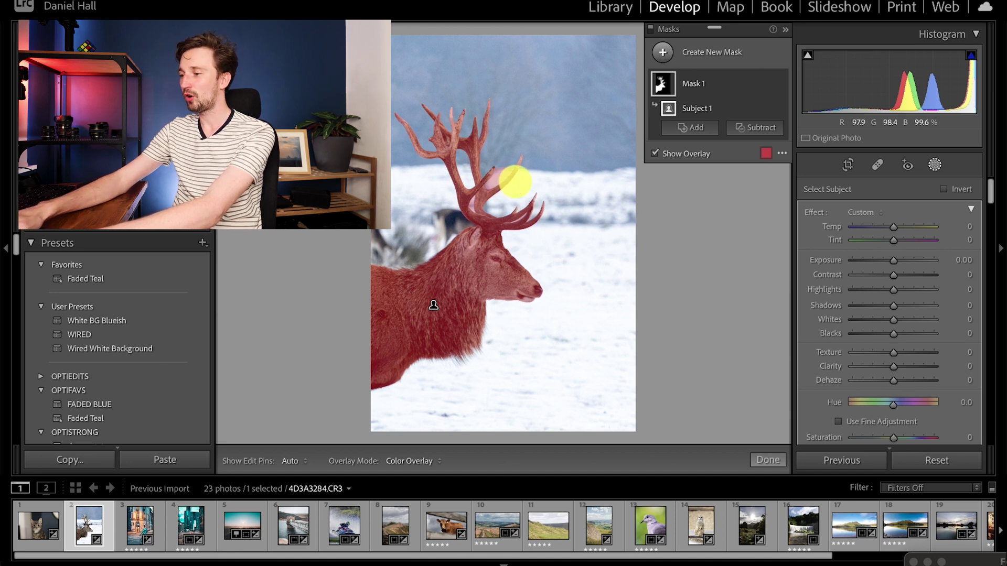
{"action": "left_click", "coordinate": [515, 181]}
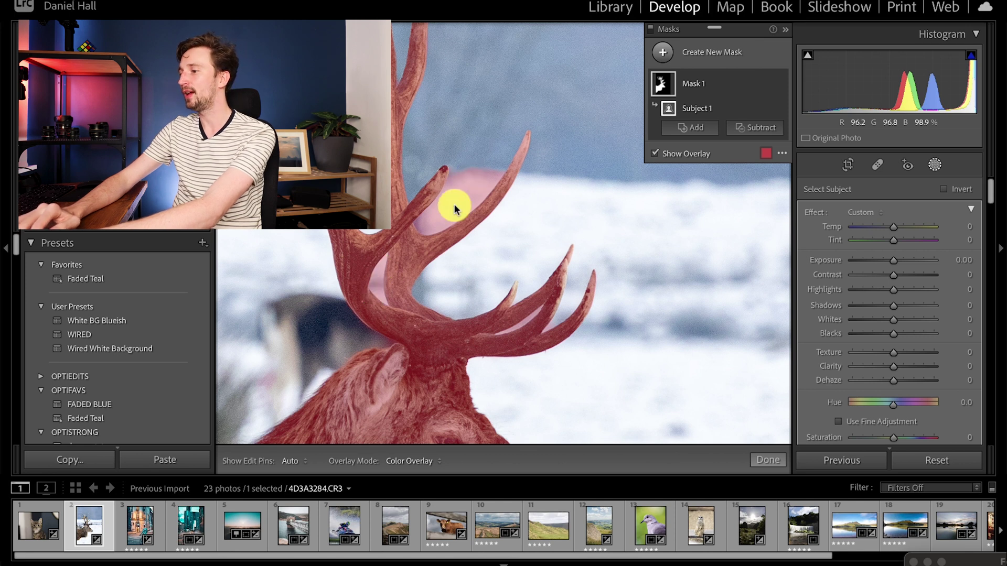
Step: Subtract a luminance range (34/59–79/100) sampled from the bright background near the antlers
{"action": "left_click", "coordinate": [744, 131]}
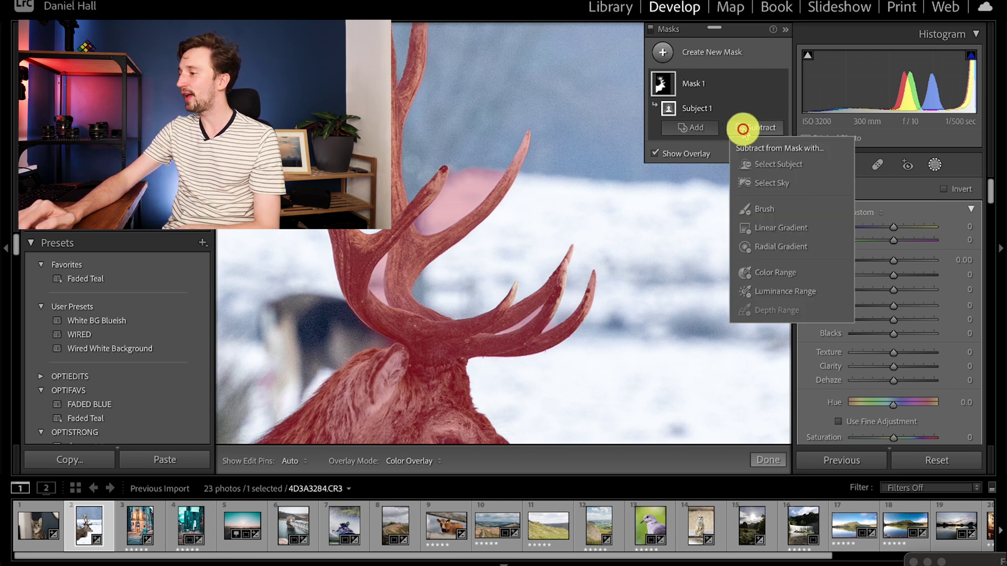
{"action": "left_click", "coordinate": [788, 290]}
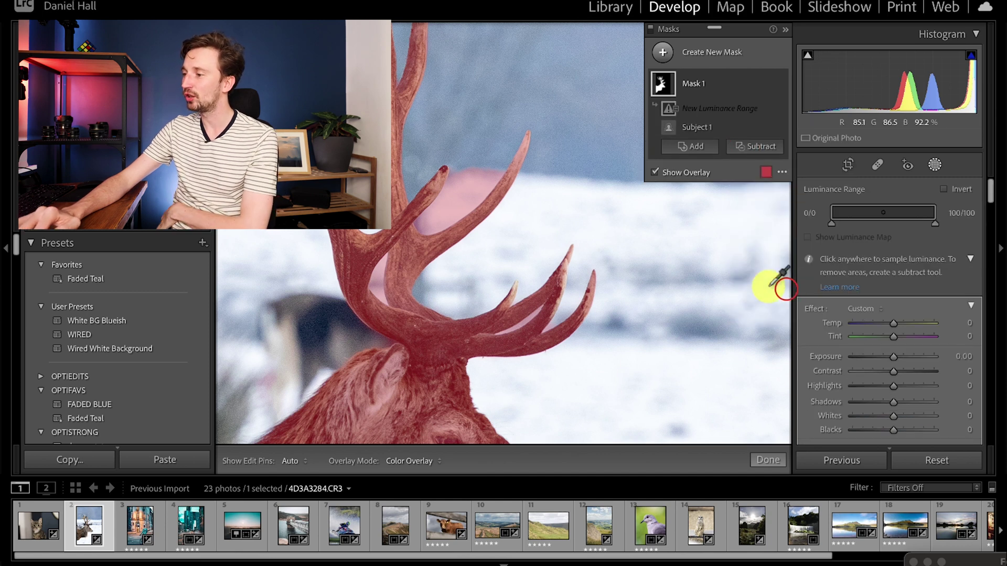
{"action": "left_click", "coordinate": [520, 203]}
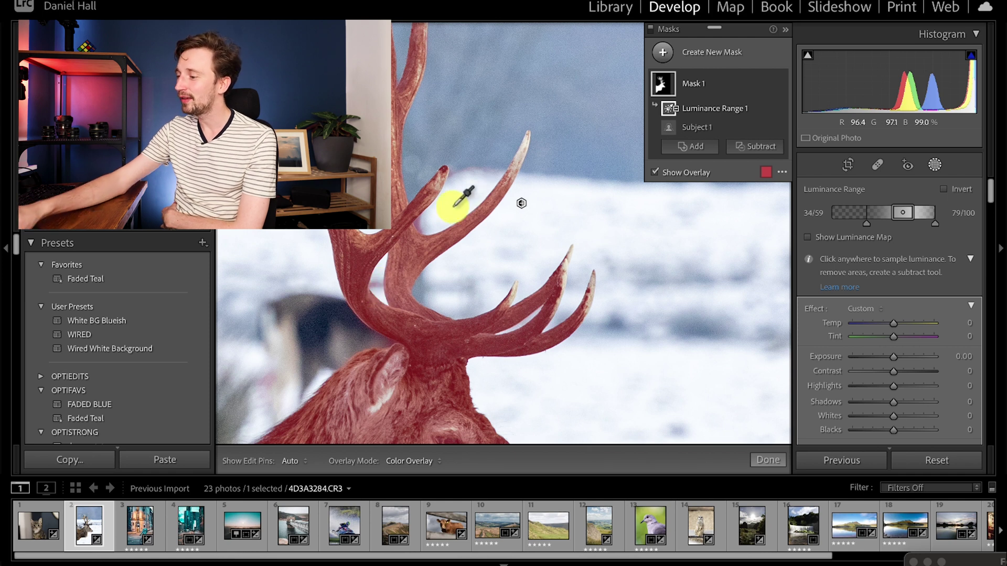
{"action": "key", "text": "z"}
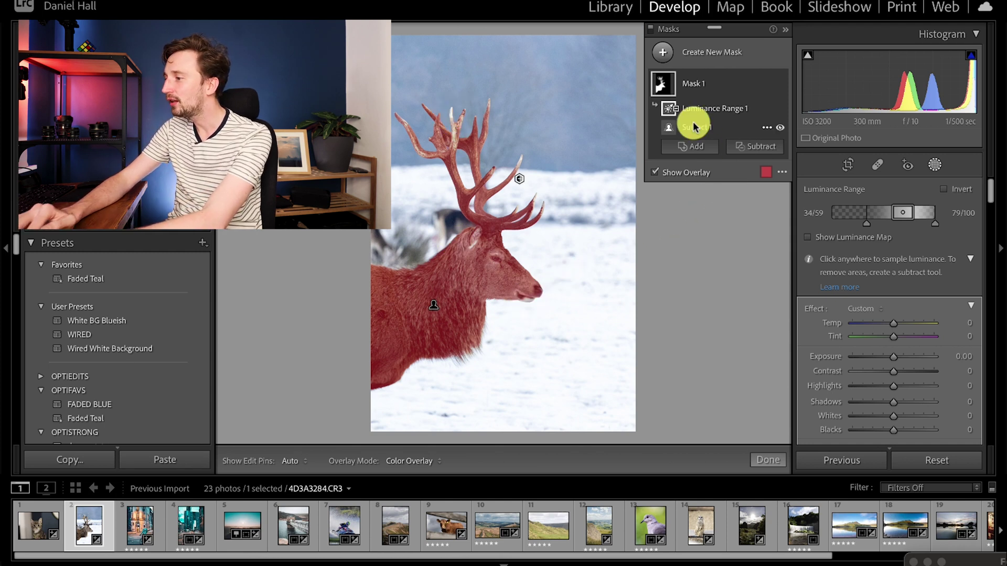
{"action": "left_click", "coordinate": [708, 148]}
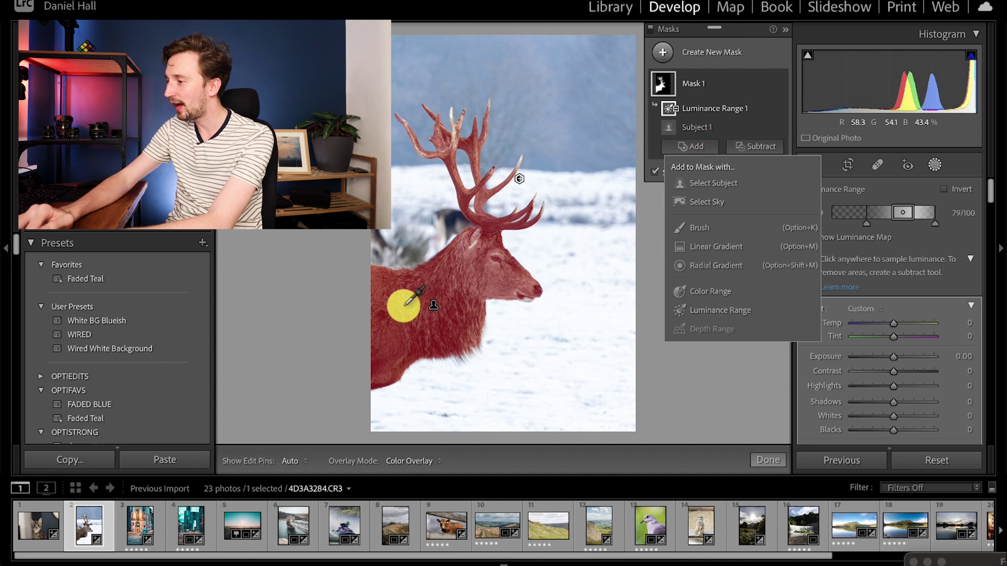
Step: Paint the stag's mouth and antlers into Mask 1 with a size 5 Auto Mask brush
{"action": "left_click", "coordinate": [698, 226]}
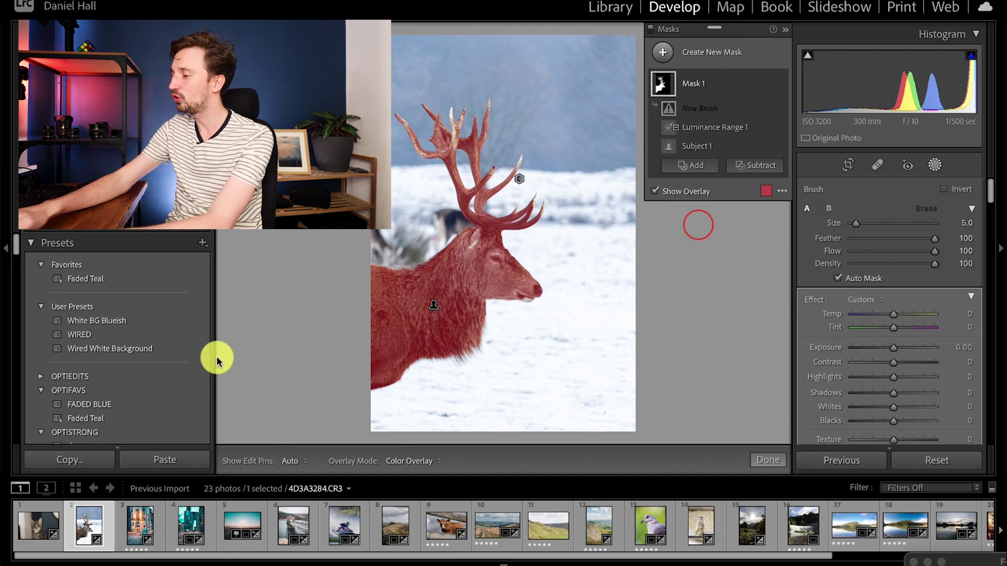
{"action": "key", "text": "z"}
{"action": "left_click_drag", "start_coordinate": [464, 223], "coordinate": [423, 112]}
{"action": "key", "text": "h"}
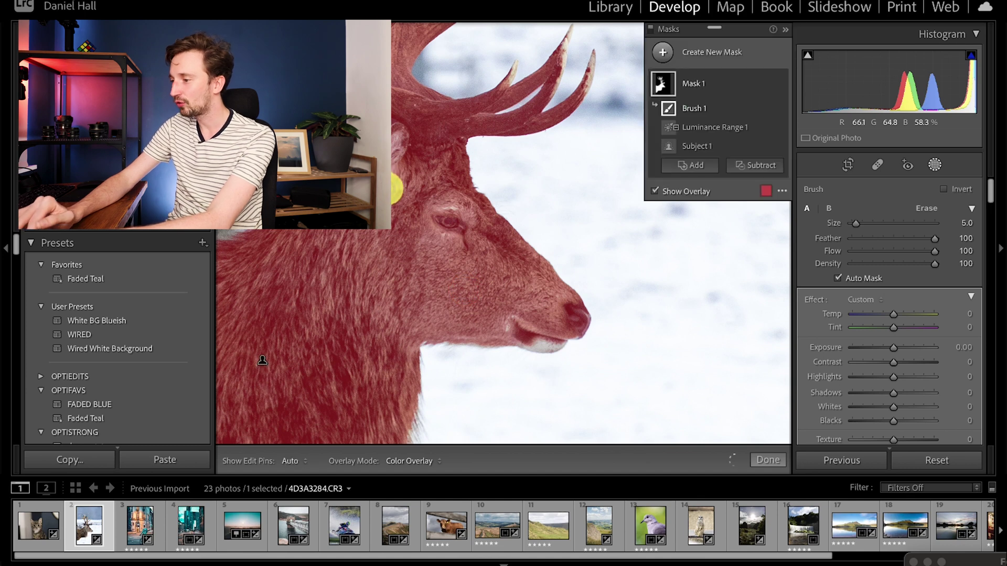
{"action": "left_click_drag", "start_coordinate": [509, 317], "coordinate": [552, 344]}
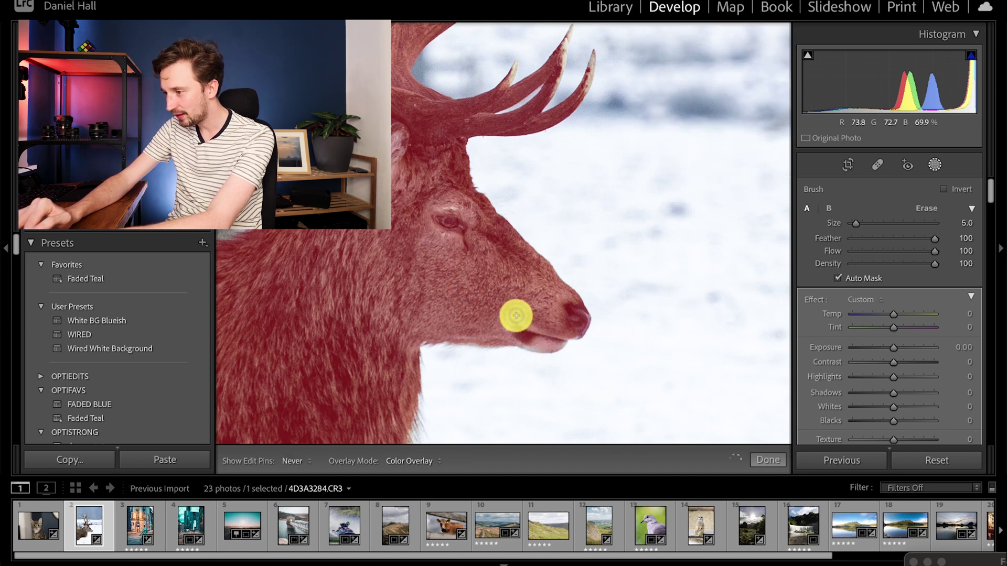
{"action": "key", "text": "h"}
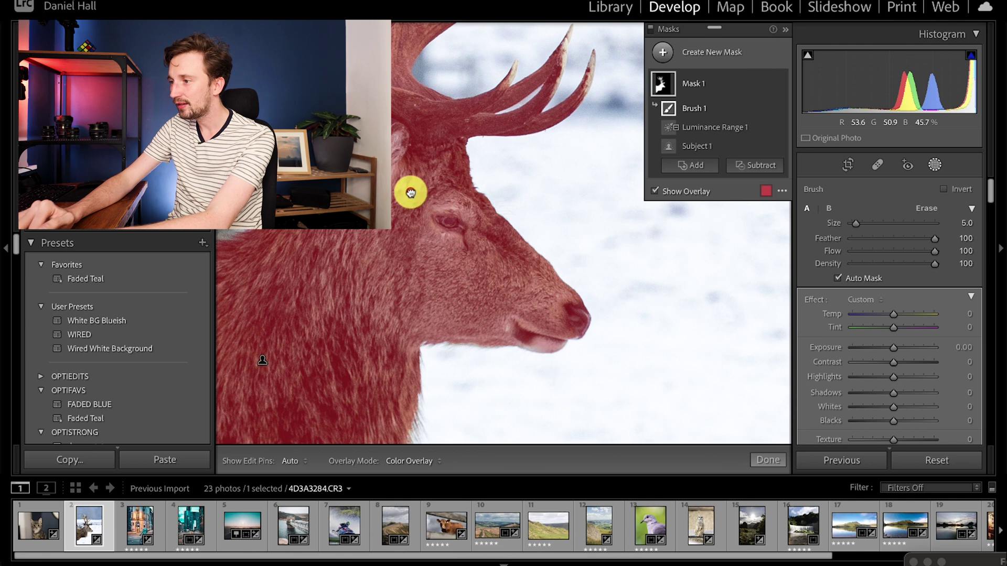
{"action": "left_click_drag", "start_coordinate": [409, 191], "coordinate": [416, 454]}
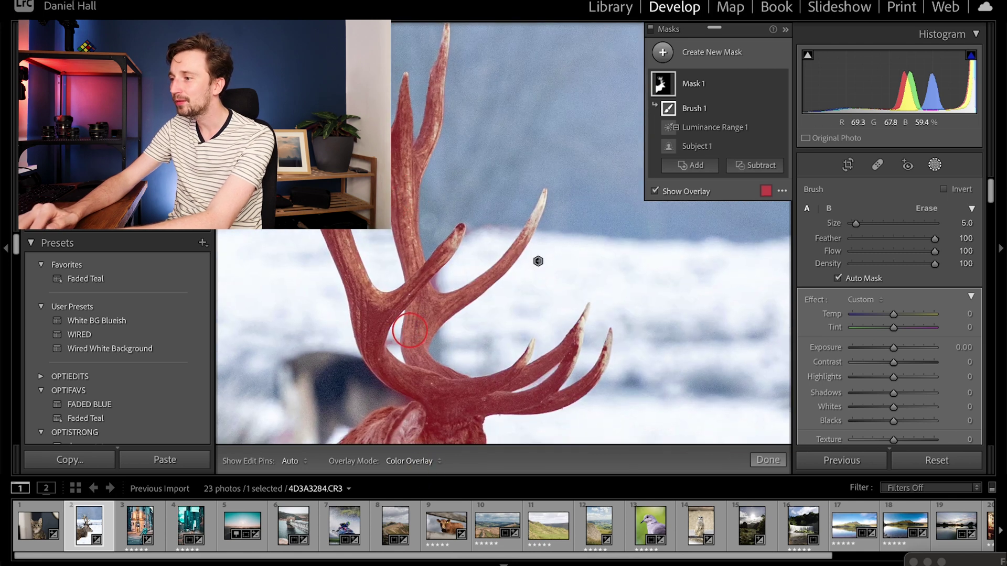
{"action": "key", "text": "h"}
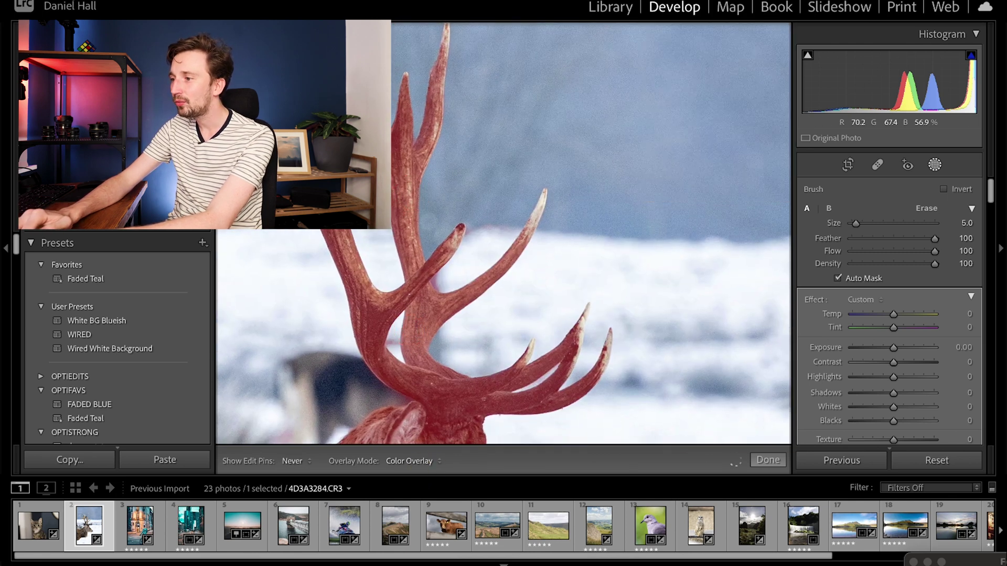
{"action": "key", "text": "h"}
{"action": "key", "text": "z"}
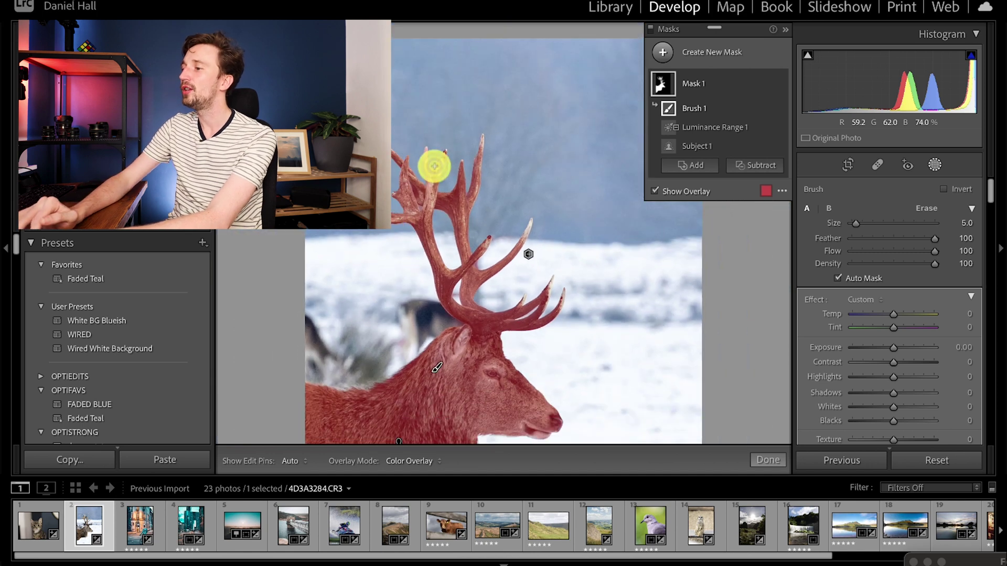
{"action": "scroll", "coordinate": [740, 233], "scroll_direction": "down", "scroll_amount": 3}
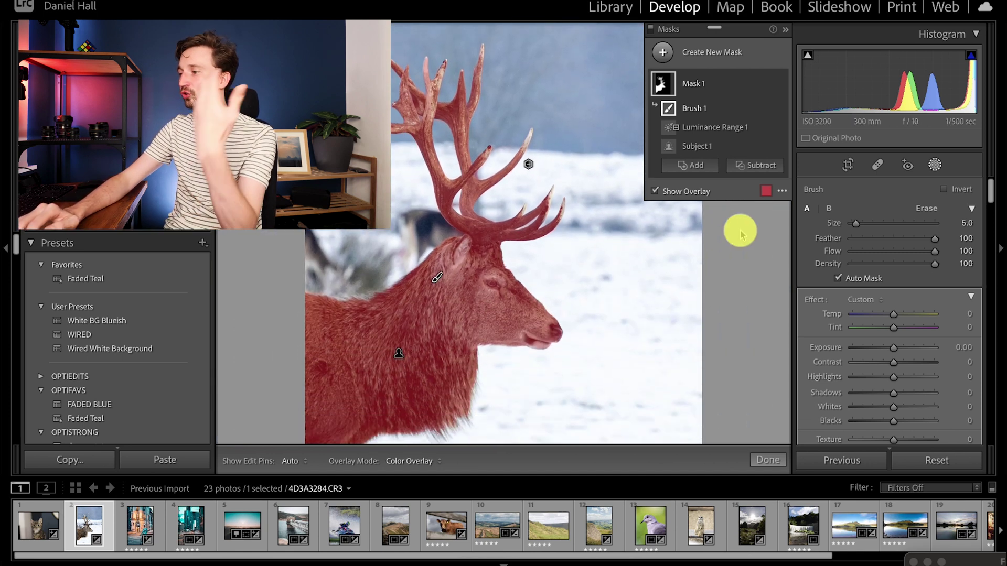